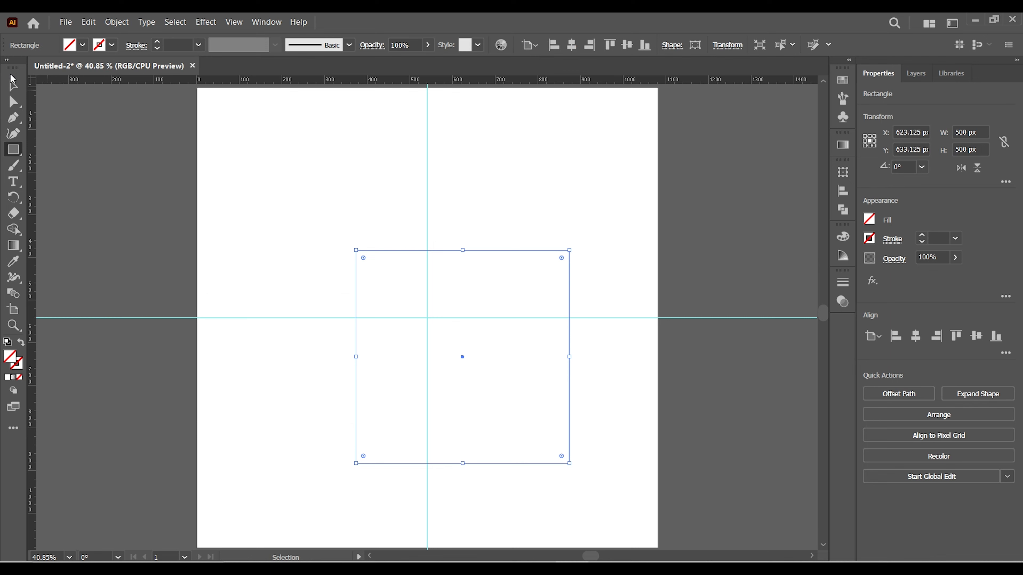
Give the 500 px square a black stroke and create a second square of 200 × 200 px.
{"action": "left_click", "coordinate": [113, 45]}
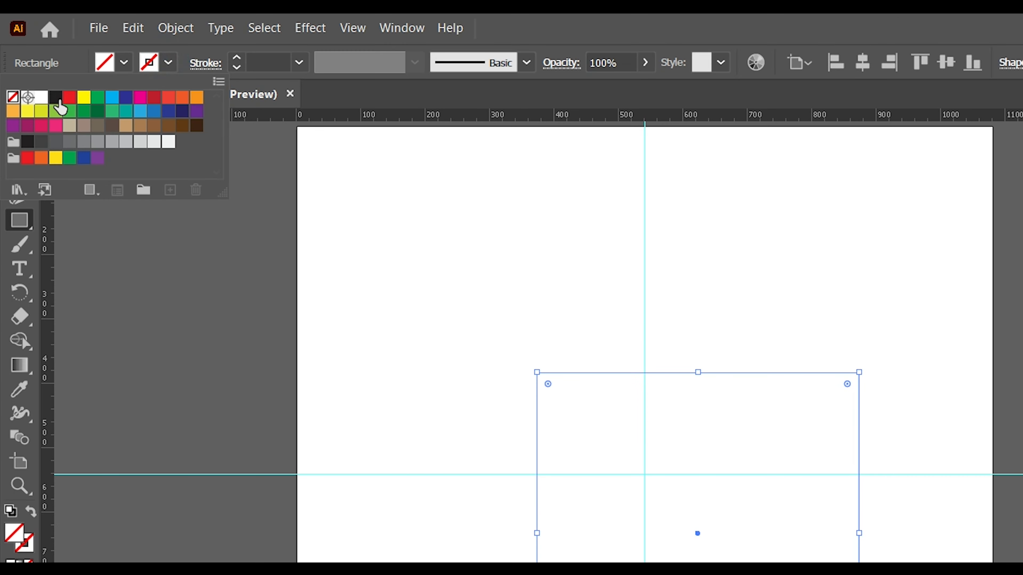
{"action": "left_click", "coordinate": [56, 99]}
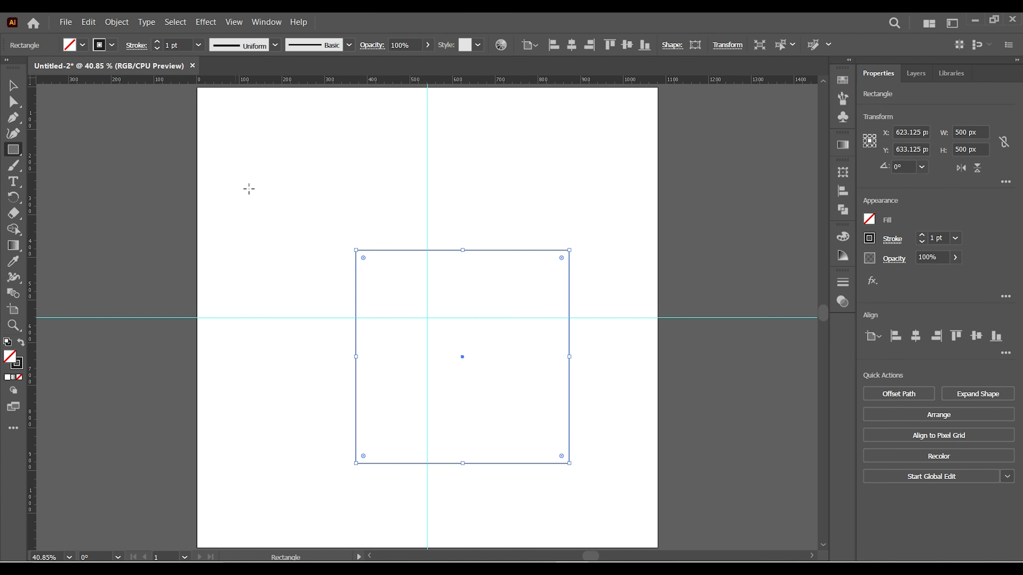
{"action": "double_click", "coordinate": [267, 202]}
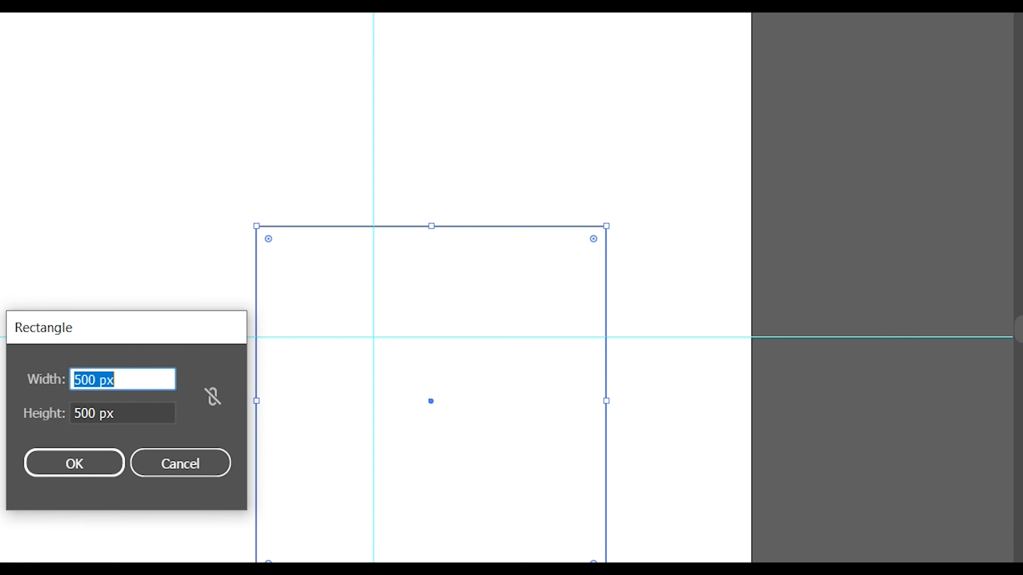
{"action": "type", "text": "200"}
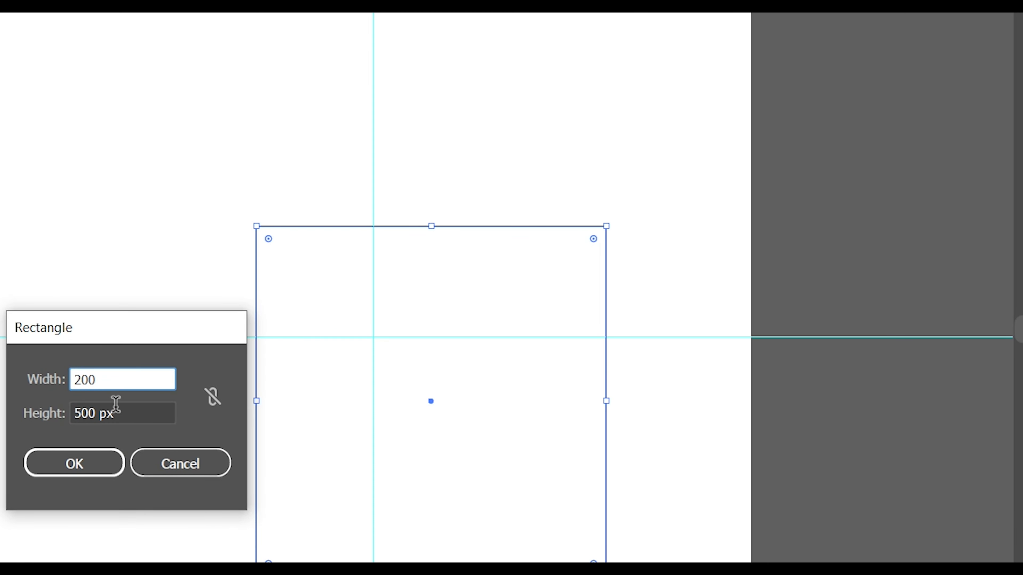
{"action": "key", "text": "Tab"}
{"action": "type", "text": "200"}
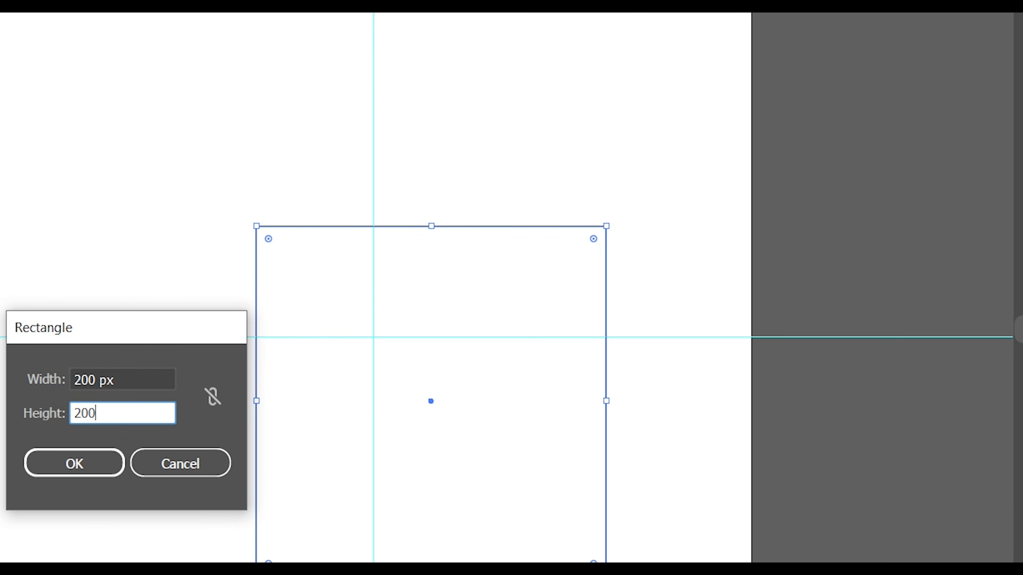
{"action": "left_click", "coordinate": [74, 463]}
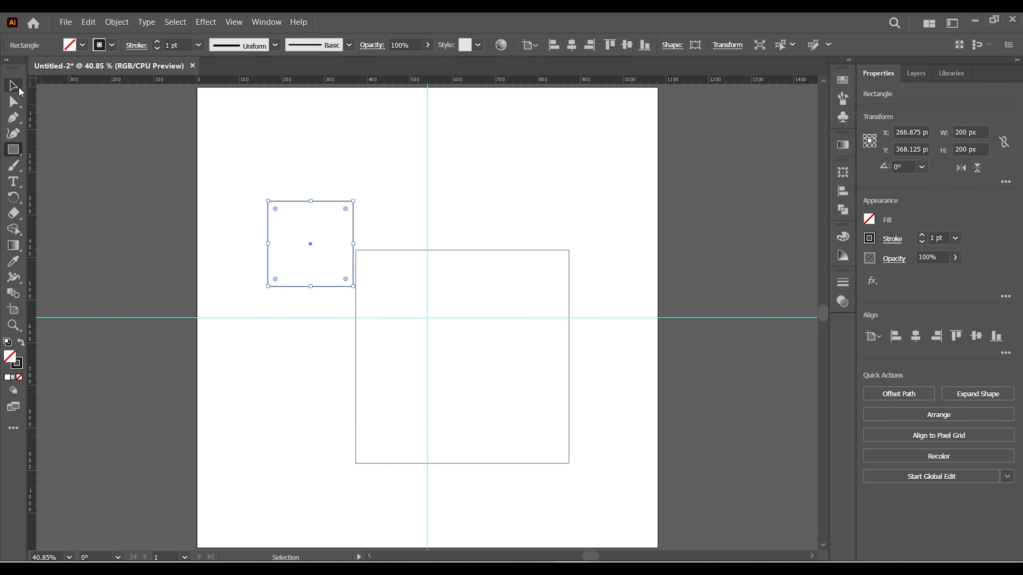
Select both squares and center them horizontally and vertically on the artboard.
{"action": "left_click", "coordinate": [20, 89]}
{"action": "left_click_drag", "start_coordinate": [235, 157], "coordinate": [490, 365]}
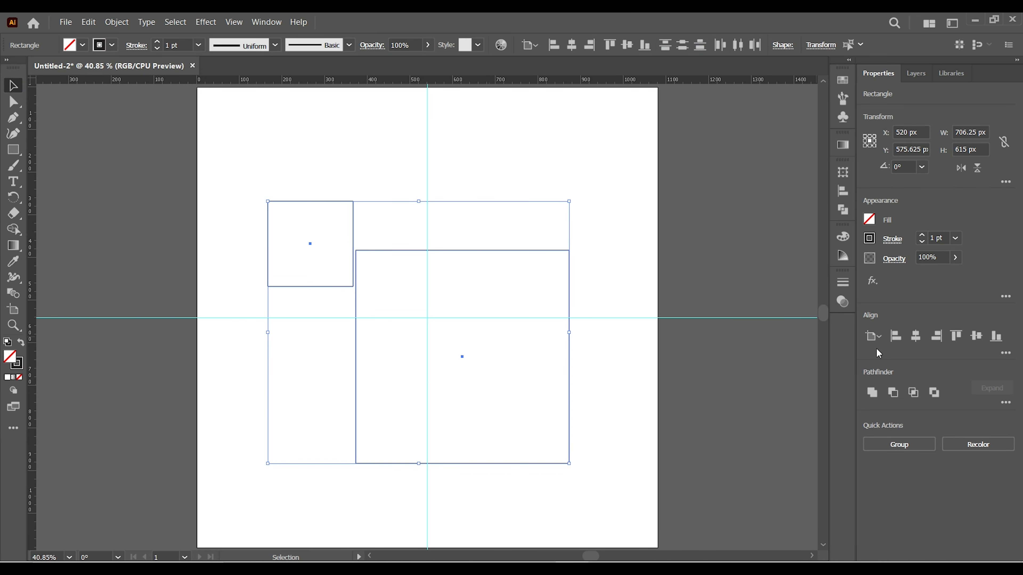
{"action": "left_click", "coordinate": [913, 339]}
{"action": "left_click", "coordinate": [974, 338]}
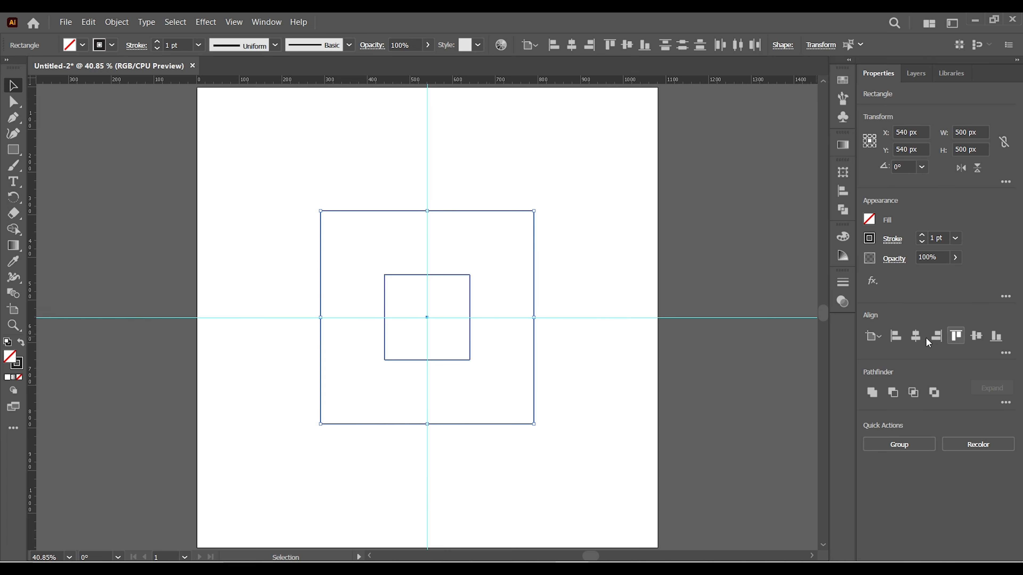
Blend the two squares using Specified Steps spacing with 4 steps.
{"action": "left_click", "coordinate": [117, 22]}
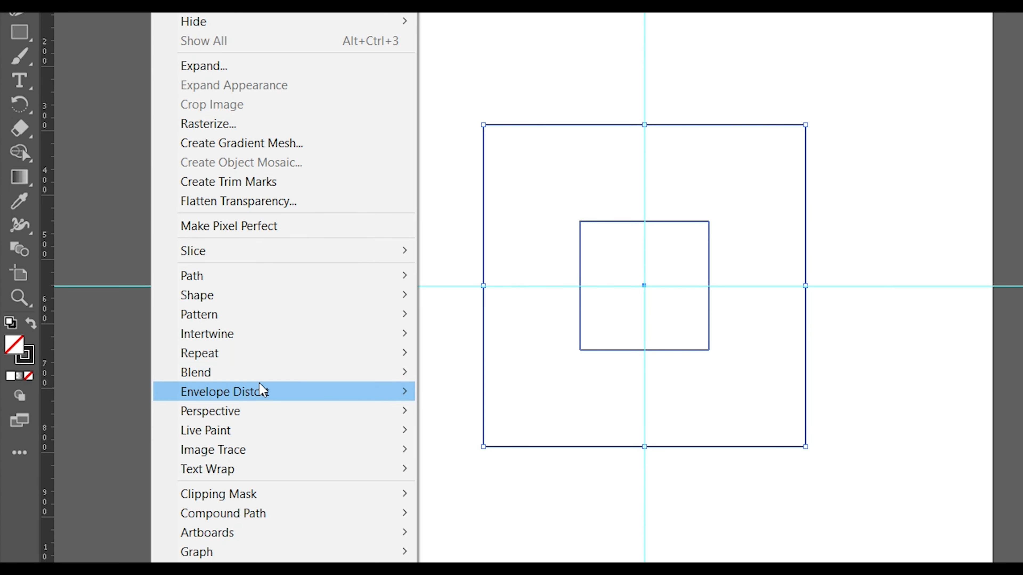
{"action": "mouse_move", "coordinate": [258, 373]}
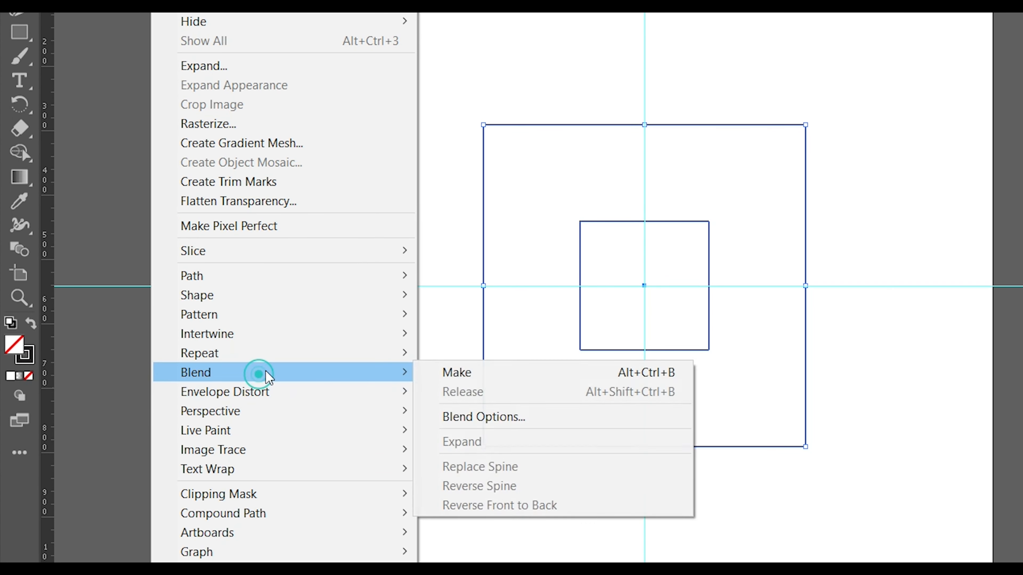
{"action": "left_click", "coordinate": [504, 414]}
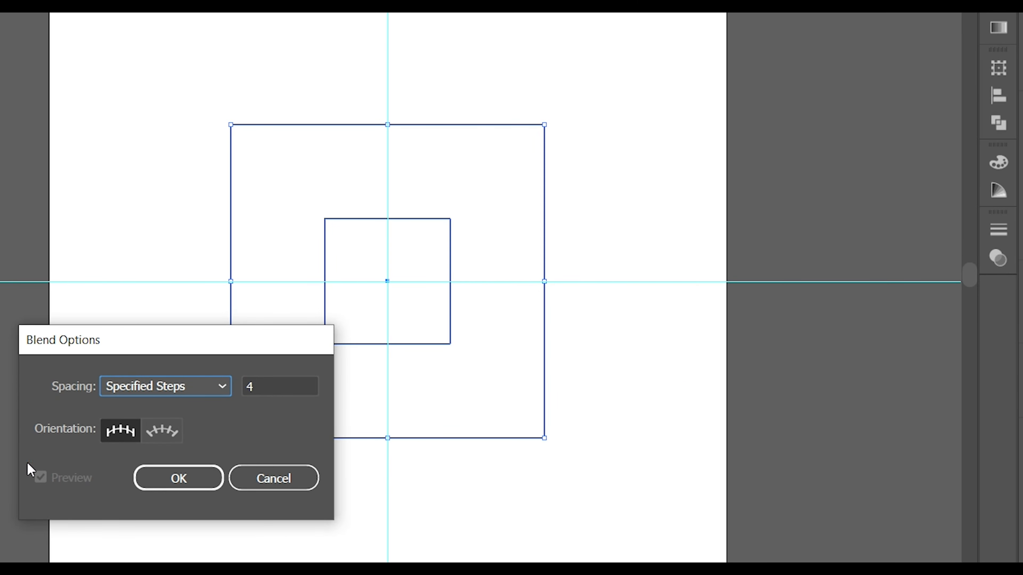
{"action": "left_click", "coordinate": [220, 484]}
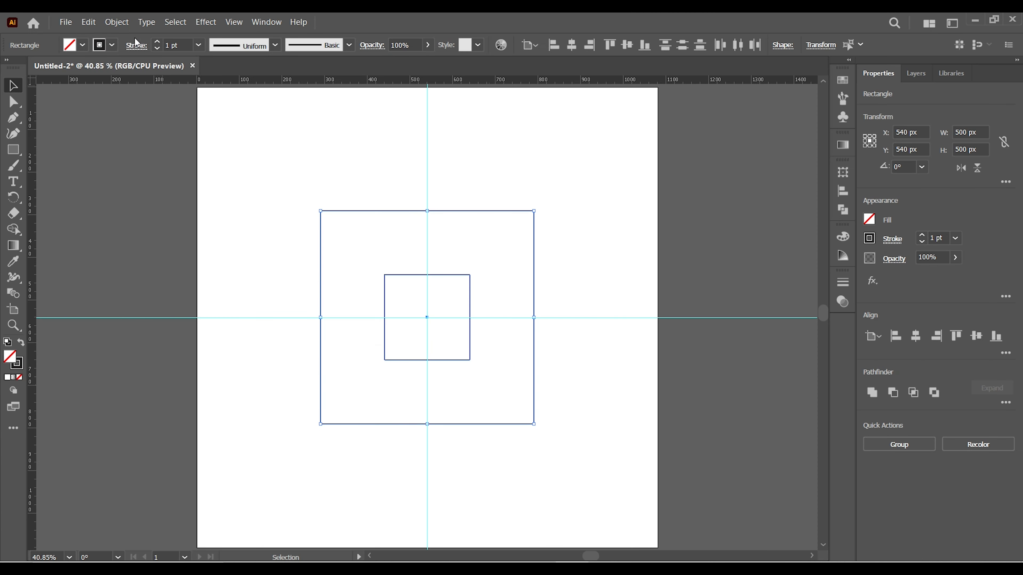
{"action": "left_click", "coordinate": [117, 22]}
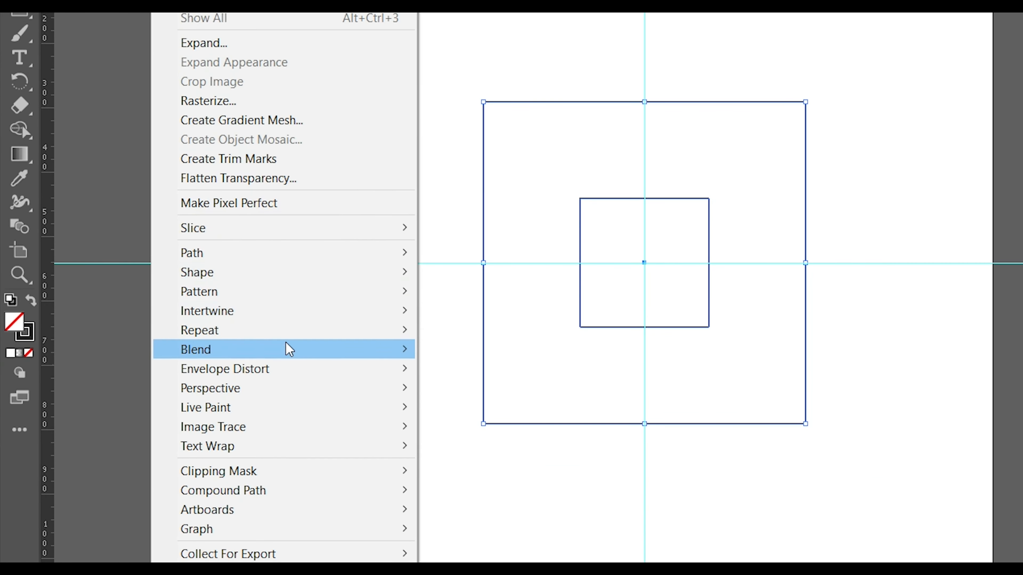
{"action": "left_click", "coordinate": [289, 349]}
{"action": "left_click", "coordinate": [497, 347]}
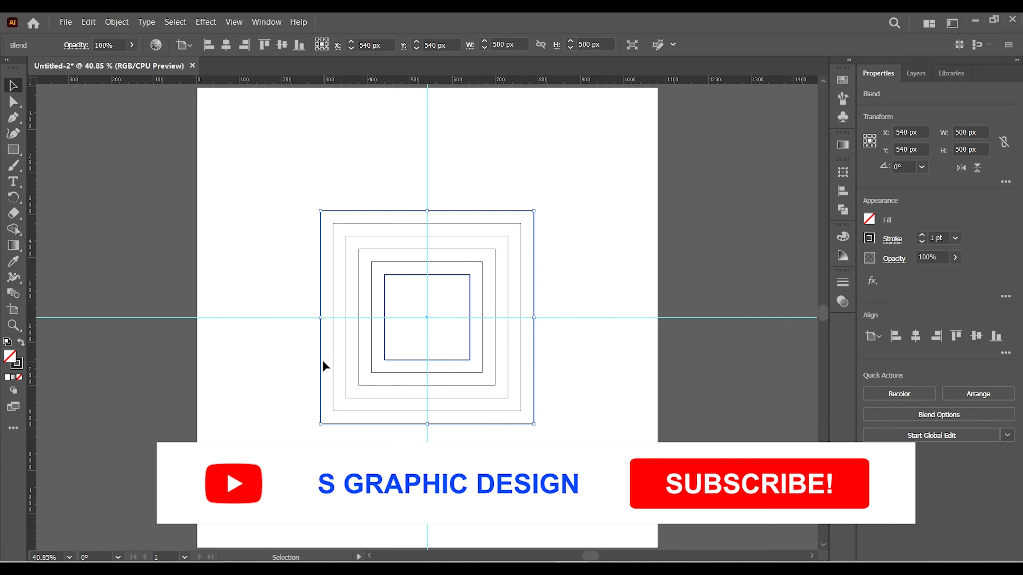
Expand the blend with object, fill and stroke included, and ungroup it into separate squares.
{"action": "left_click", "coordinate": [13, 326]}
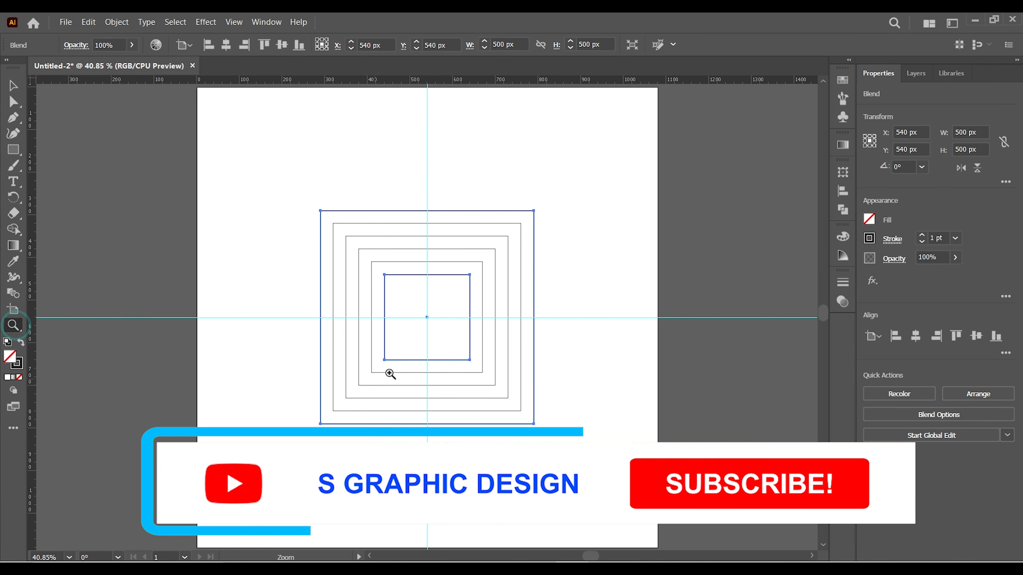
{"action": "left_click", "coordinate": [421, 351]}
{"action": "left_click", "coordinate": [432, 297]}
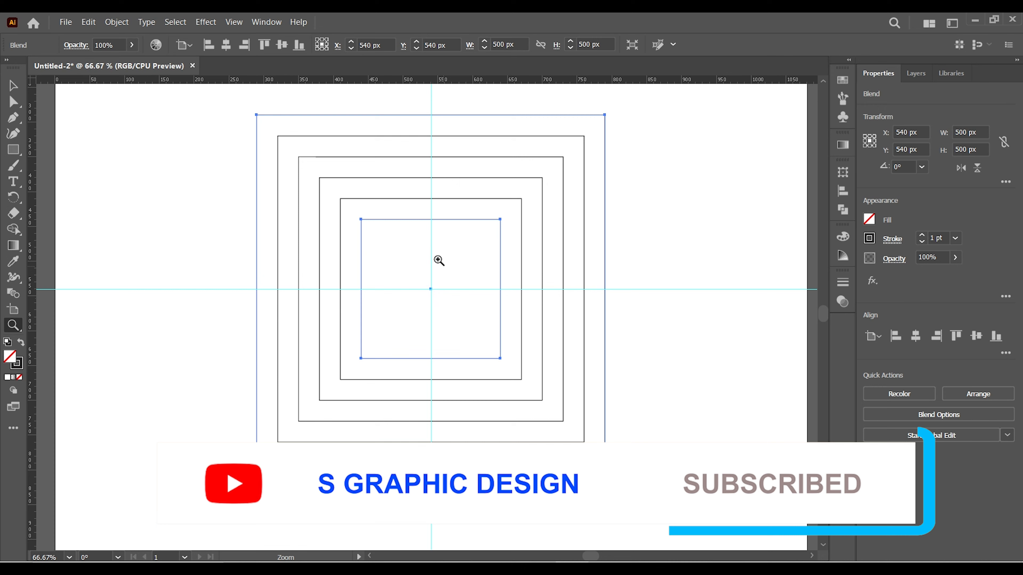
{"action": "left_click", "coordinate": [411, 230]}
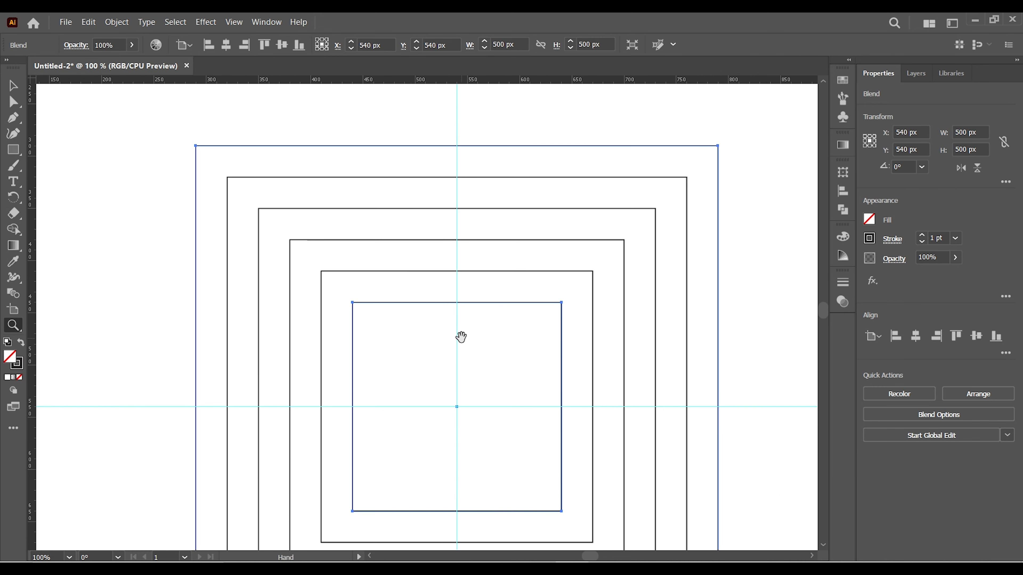
{"action": "left_click_drag", "start_coordinate": [461, 337], "coordinate": [459, 293]}
{"action": "left_click", "coordinate": [15, 86]}
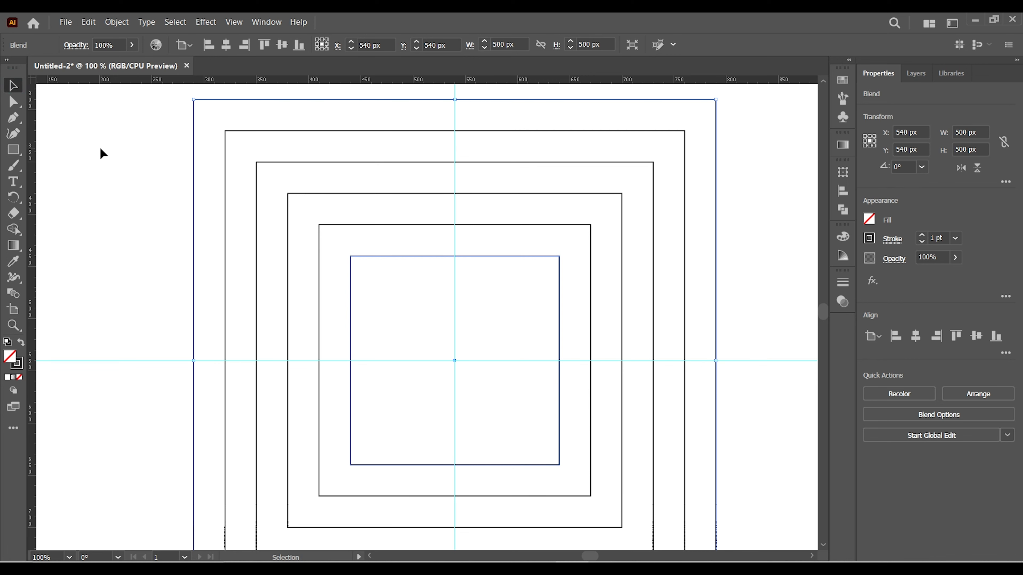
{"action": "left_click", "coordinate": [117, 22]}
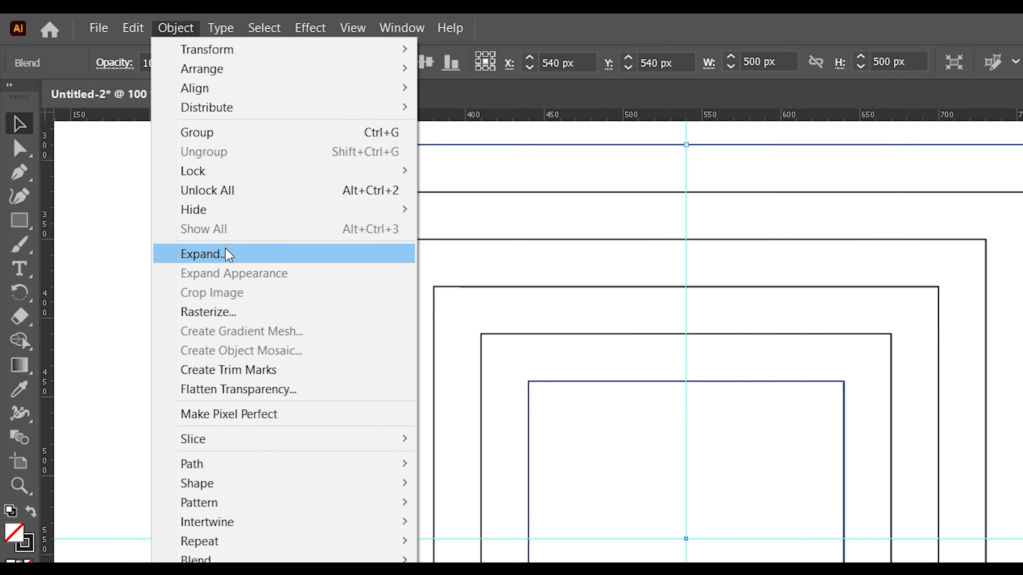
{"action": "left_click", "coordinate": [139, 170]}
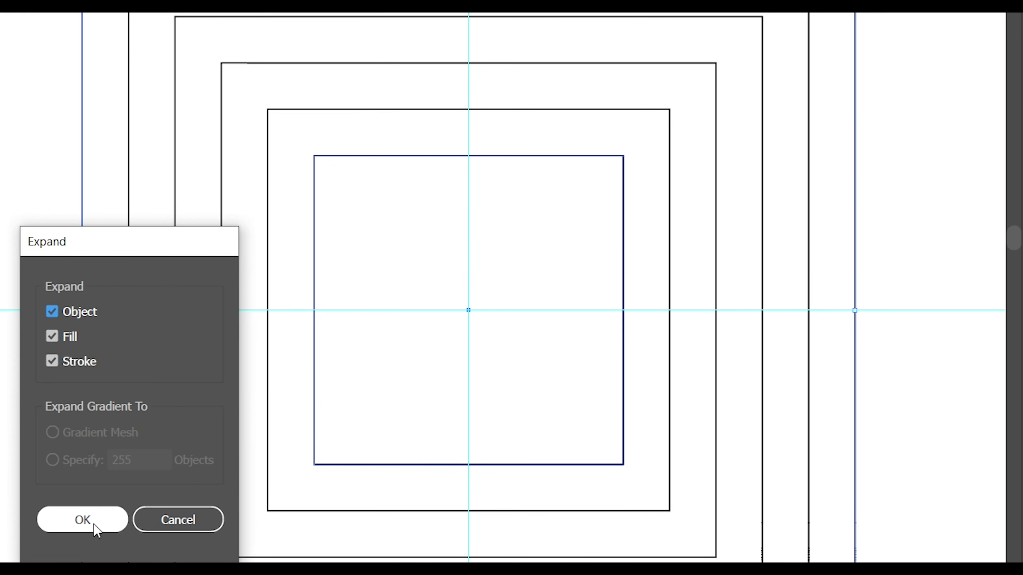
{"action": "left_click", "coordinate": [83, 520]}
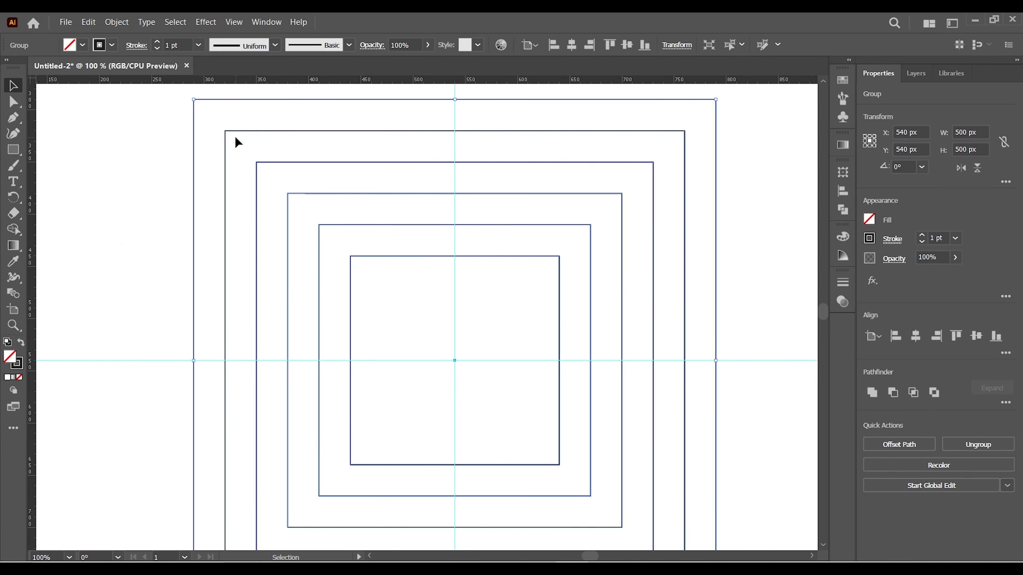
{"action": "right_click", "coordinate": [235, 138]}
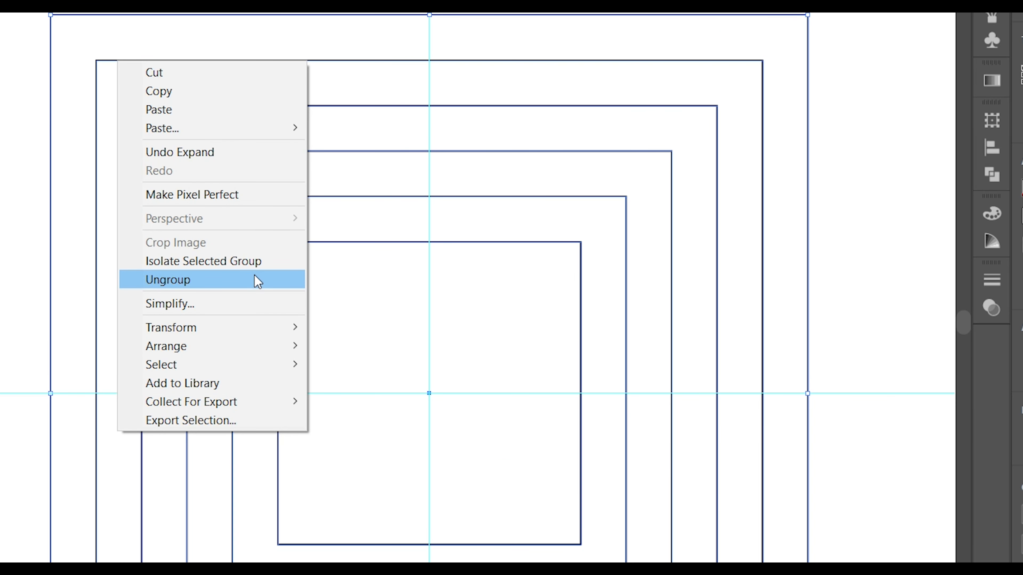
{"action": "left_click", "coordinate": [182, 279]}
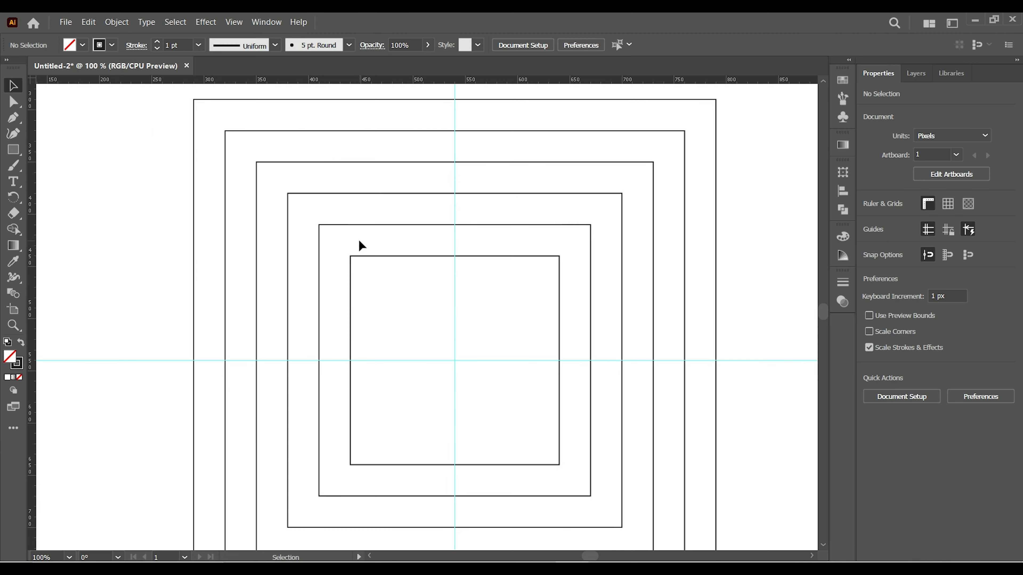
Copy the second-smallest square, paste it in front, and stretch the copy up to the outermost square's top edge, 380 px high.
{"action": "left_click", "coordinate": [366, 225]}
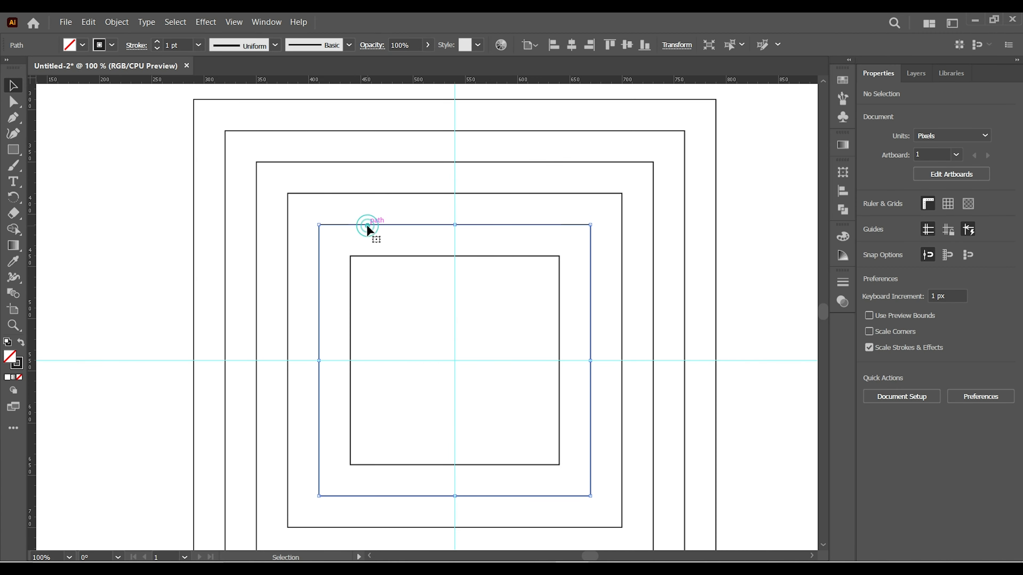
{"action": "left_click", "coordinate": [95, 24]}
{"action": "left_click", "coordinate": [112, 78]}
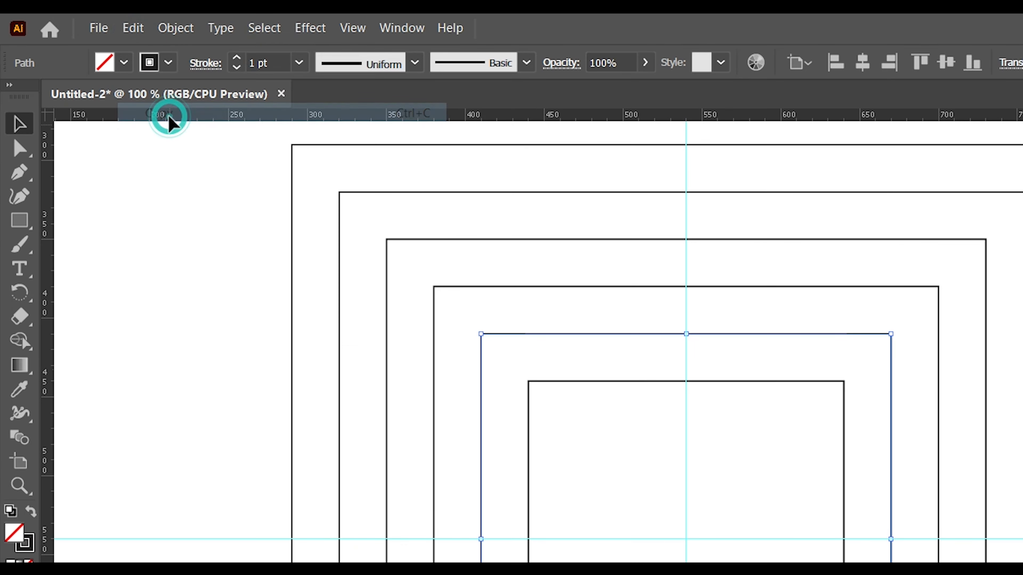
{"action": "left_click", "coordinate": [140, 30]}
{"action": "left_click", "coordinate": [194, 149]}
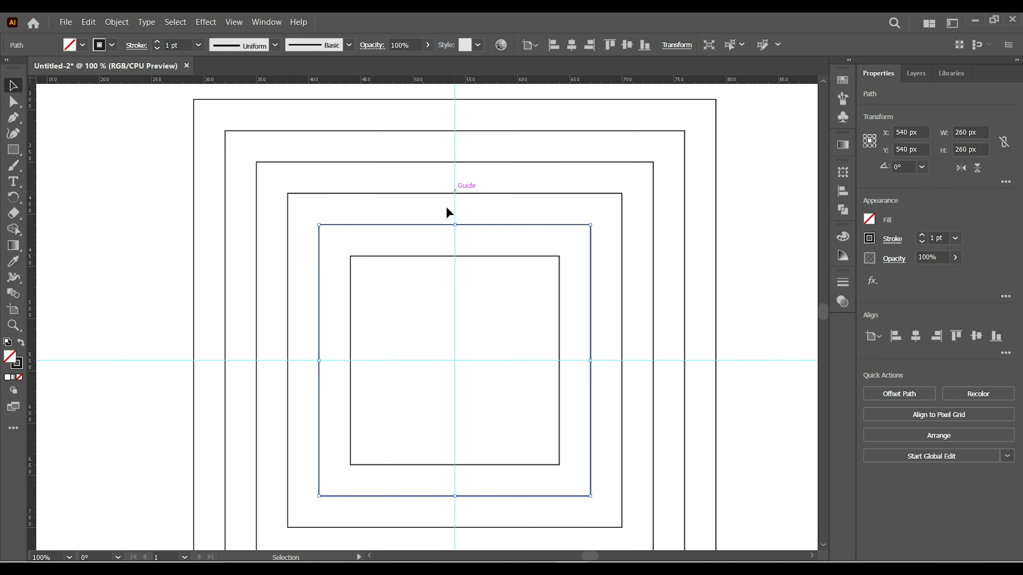
{"action": "left_click_drag", "start_coordinate": [456, 225], "coordinate": [454, 100]}
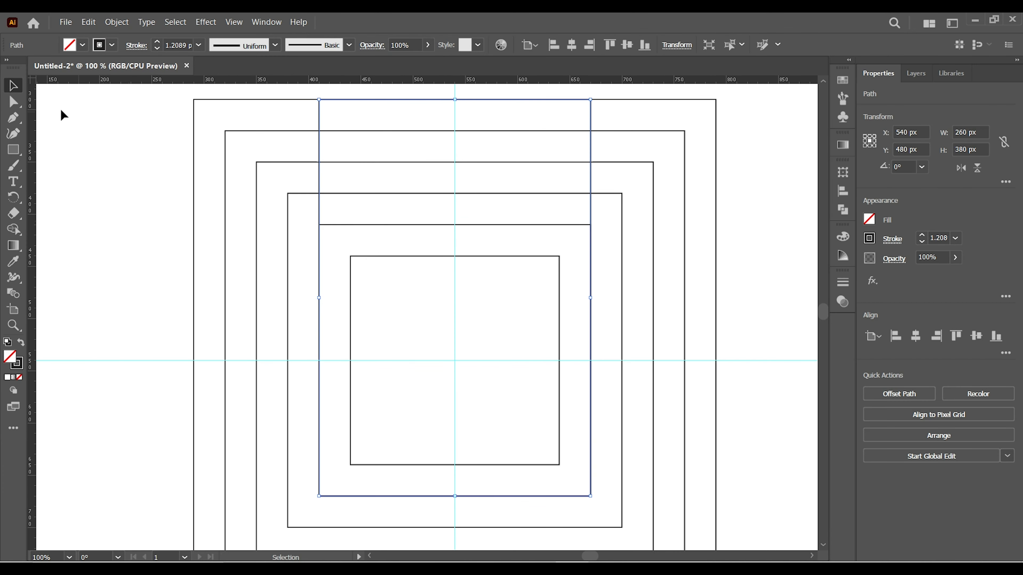
Round only the upper-left corner of the 380 px high rectangle to a radius of about 69 px, and deselect it.
{"action": "left_click_drag", "start_coordinate": [13, 101], "coordinate": [63, 103]}
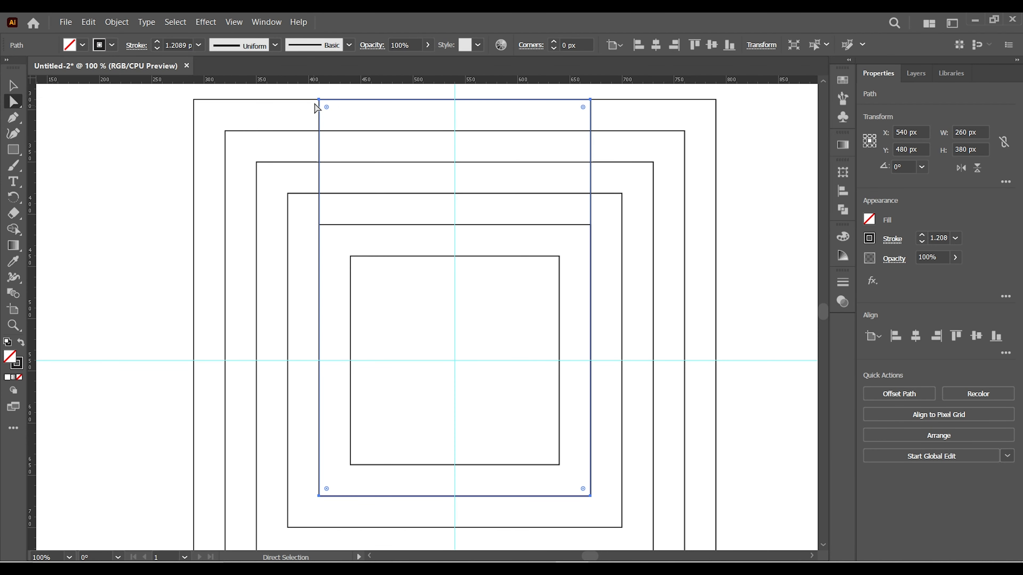
{"action": "left_click_drag", "start_coordinate": [327, 108], "coordinate": [444, 121]}
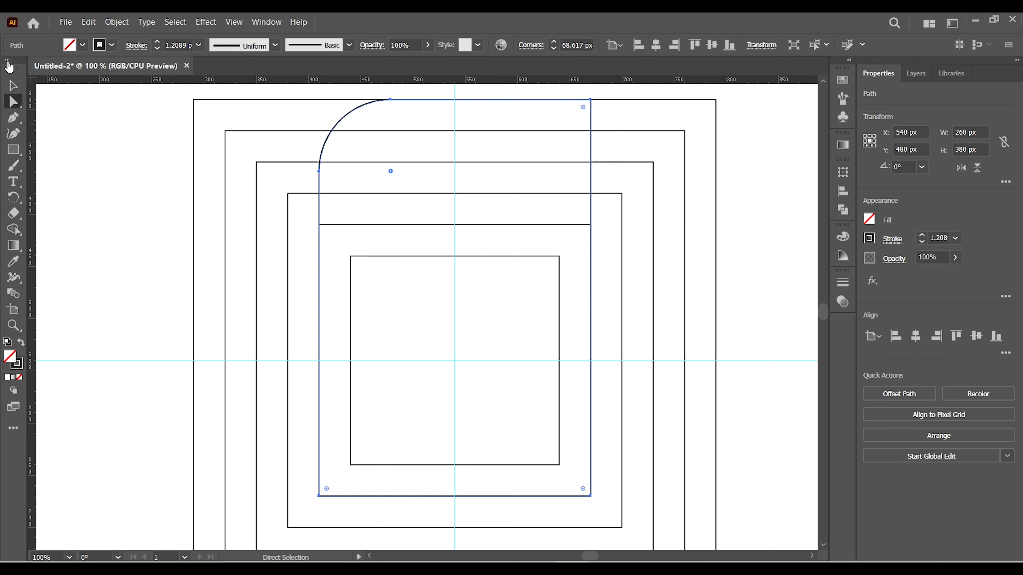
{"action": "left_click", "coordinate": [13, 86]}
{"action": "left_click", "coordinate": [101, 148]}
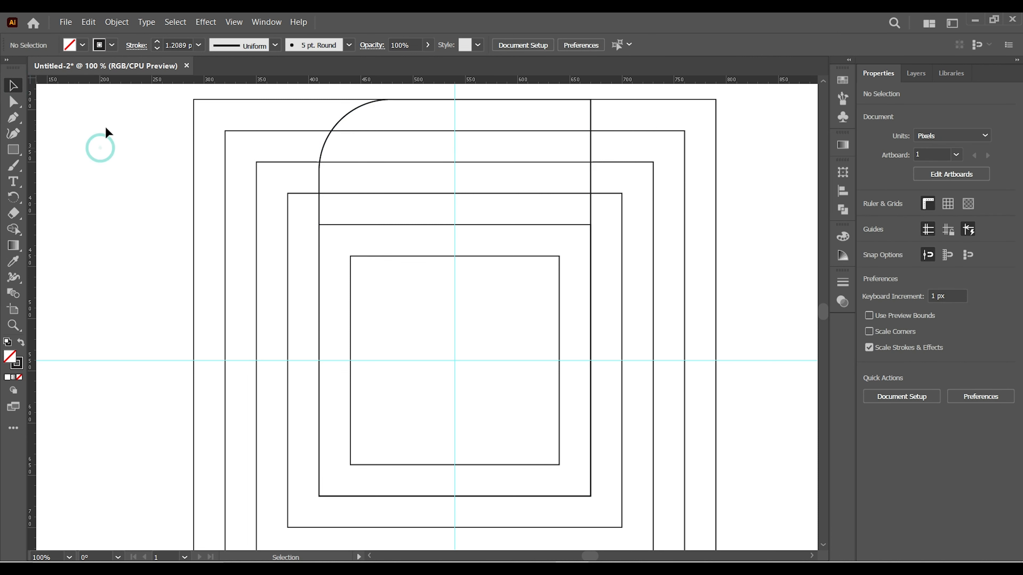
Paste another copy of the 260 px square in front and stretch it up to the second-largest square's top edge, 350 px high.
{"action": "left_click", "coordinate": [89, 21]}
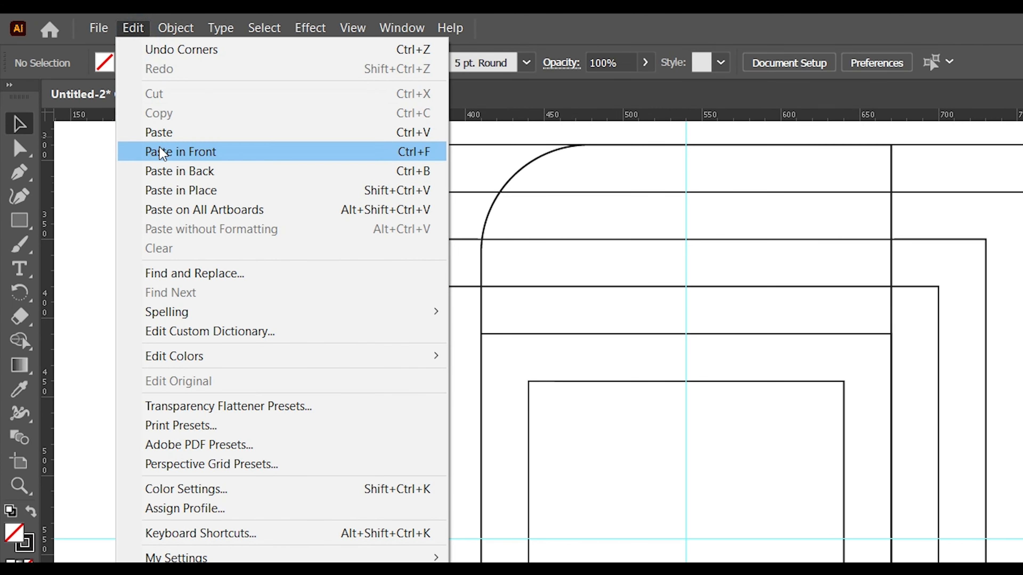
{"action": "left_click", "coordinate": [106, 105]}
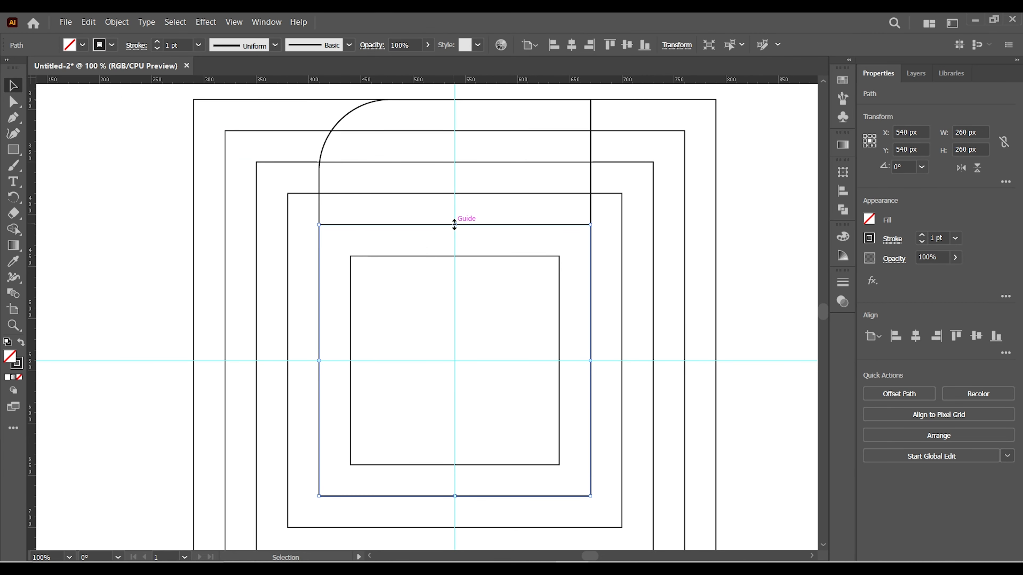
{"action": "left_click_drag", "start_coordinate": [454, 225], "coordinate": [453, 132]}
Round only the upper-left corner of the 350 px high rectangle, ending the curve at the third-largest square's top line.
{"action": "left_click", "coordinate": [14, 100]}
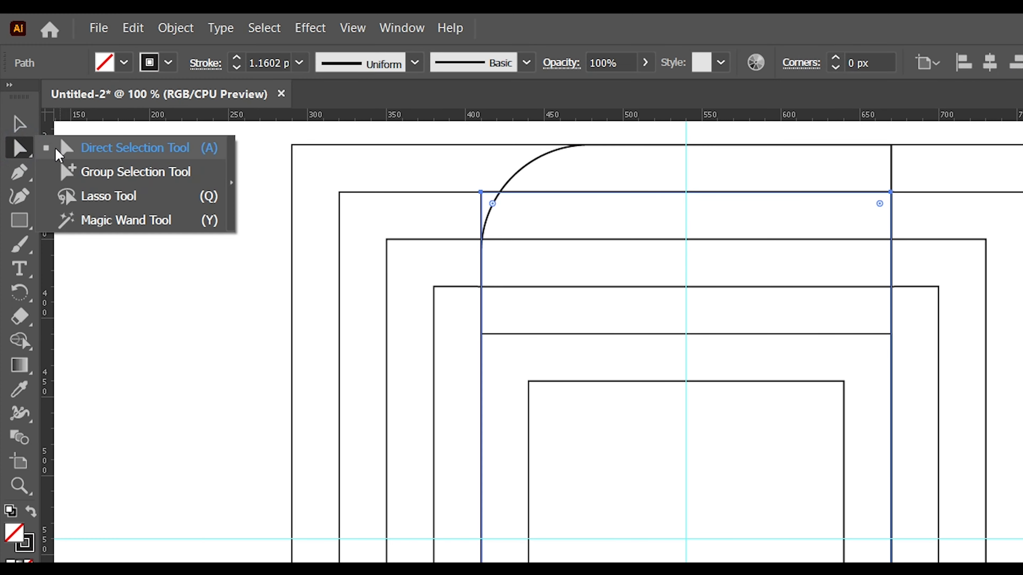
{"action": "left_click", "coordinate": [57, 147]}
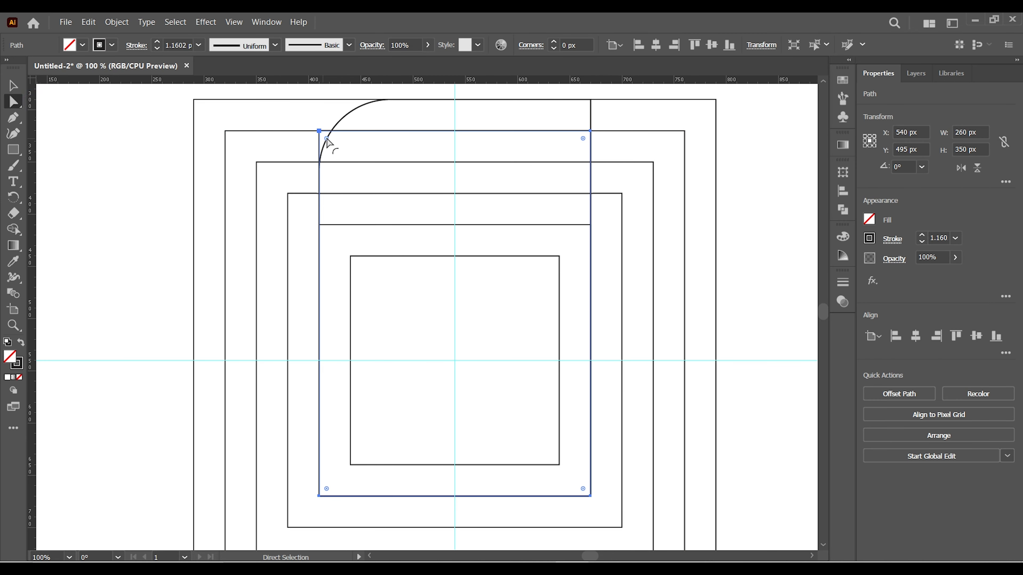
{"action": "left_click_drag", "start_coordinate": [327, 139], "coordinate": [380, 150]}
{"action": "left_click", "coordinate": [13, 86]}
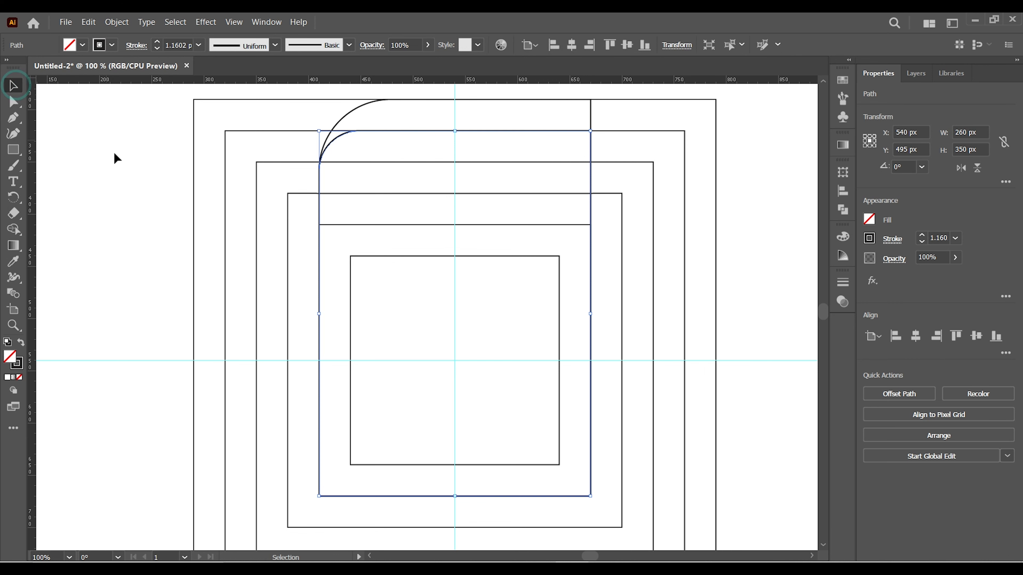
Copy the 320 px square, paste it in front, and stretch the copy's left side to the third-largest square's left edge, 350 px wide.
{"action": "left_click", "coordinate": [122, 220]}
{"action": "left_click", "coordinate": [287, 313]}
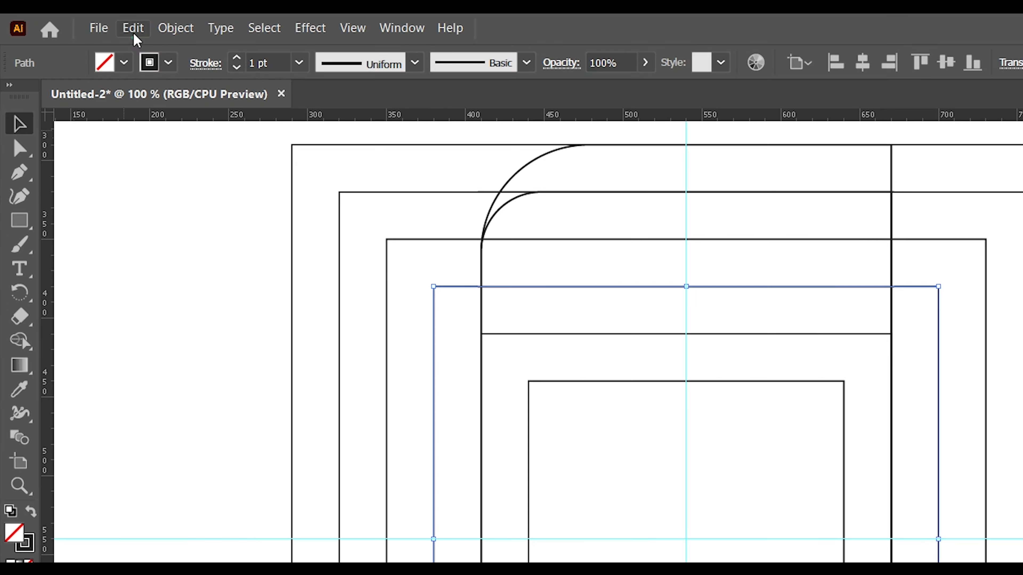
{"action": "left_click", "coordinate": [88, 22]}
{"action": "left_click", "coordinate": [117, 80]}
{"action": "left_click", "coordinate": [139, 27]}
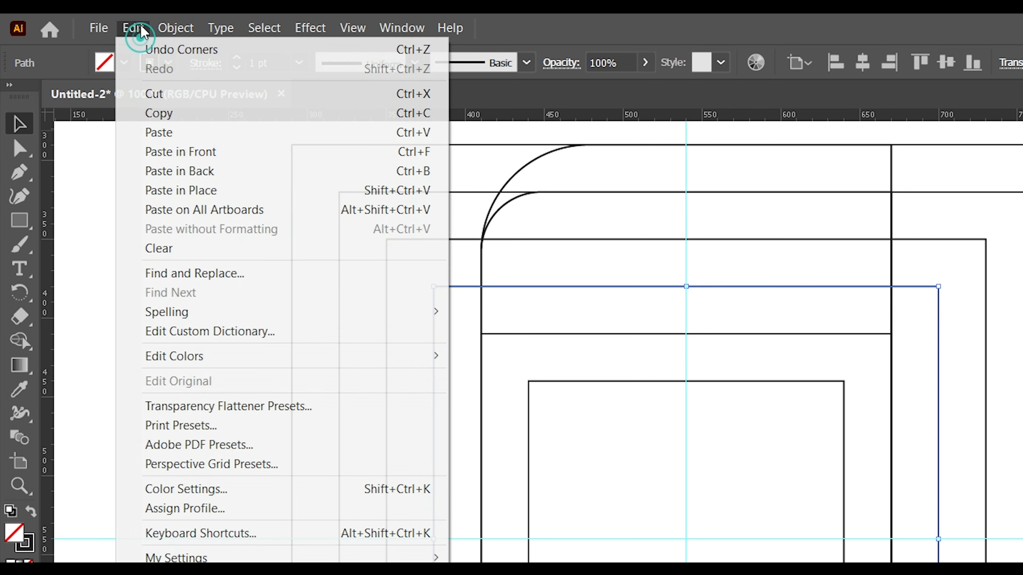
{"action": "left_click", "coordinate": [193, 148]}
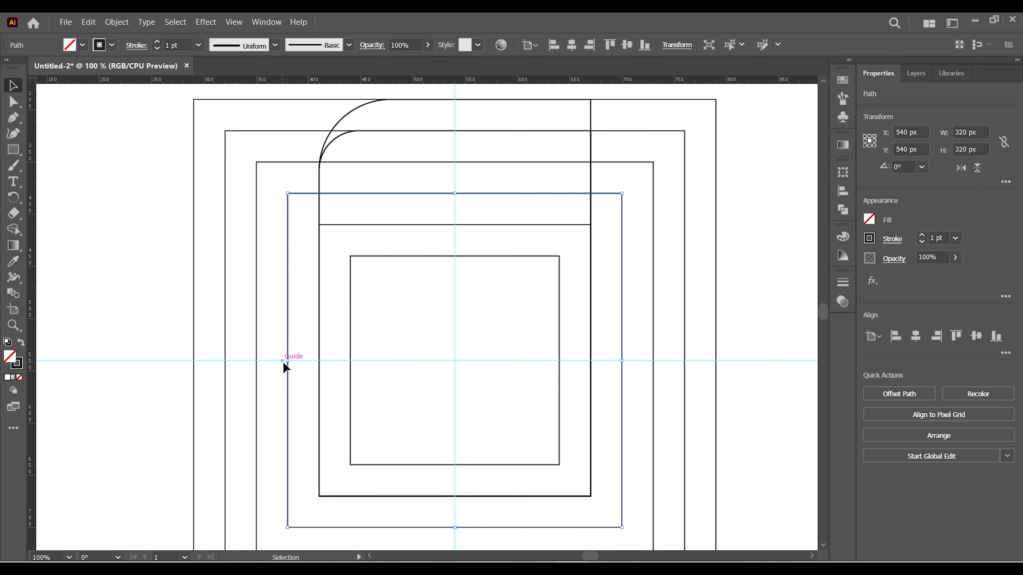
{"action": "left_click_drag", "start_coordinate": [283, 361], "coordinate": [257, 361]}
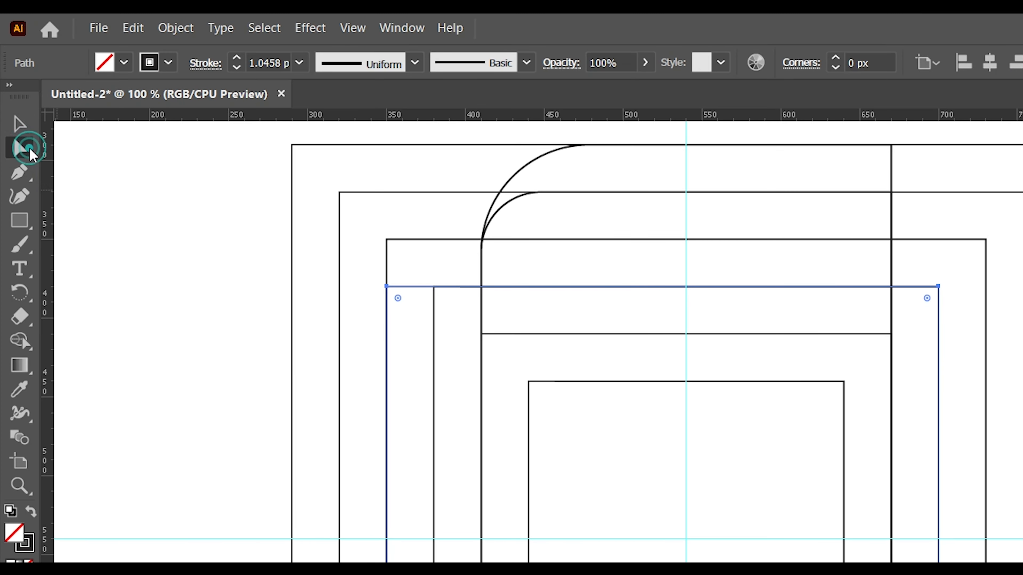
Round only the upper-left corner of the 350 px wide rectangle to a radius of about 34 px.
{"action": "left_click", "coordinate": [13, 101]}
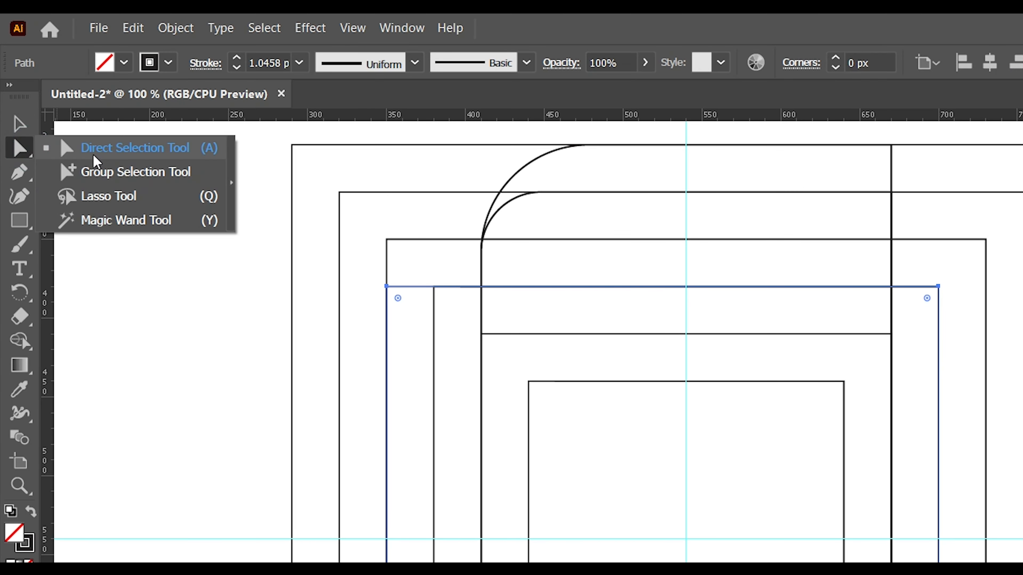
{"action": "left_click", "coordinate": [63, 101]}
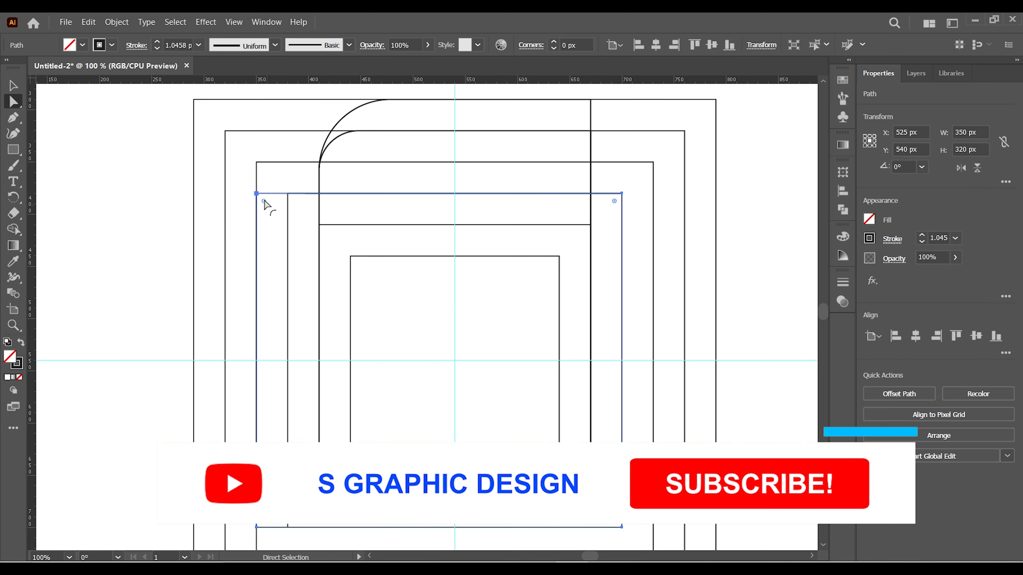
{"action": "left_click_drag", "start_coordinate": [263, 202], "coordinate": [318, 210]}
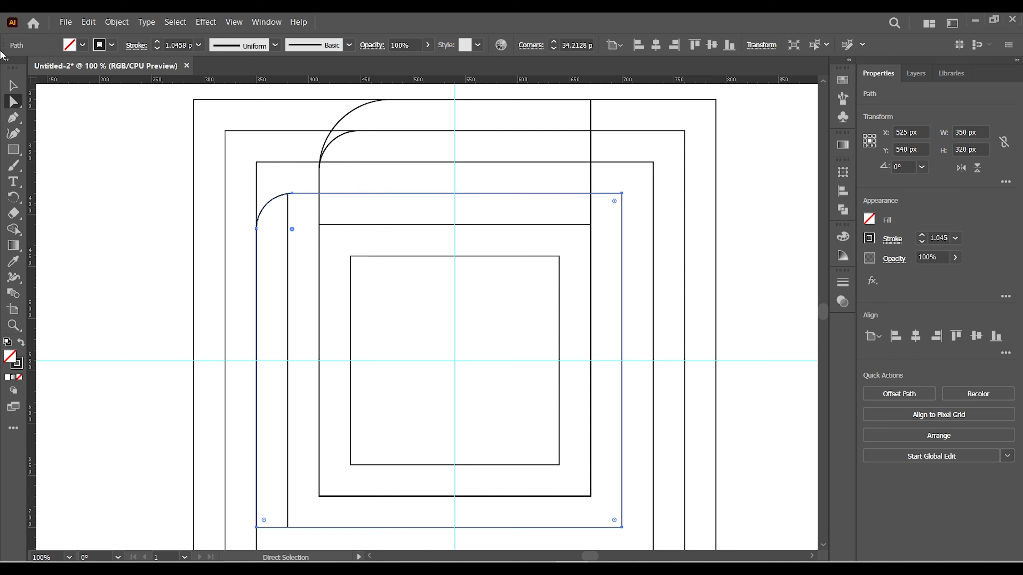
{"action": "left_click", "coordinate": [20, 87]}
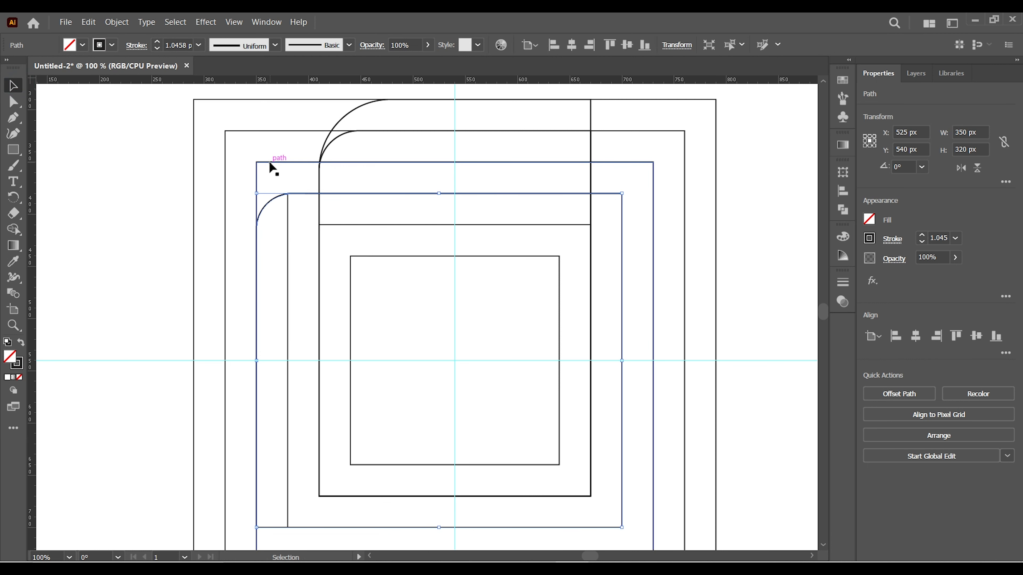
Copy the third-largest square, 380 px wide, and paste the copy in front at the same size.
{"action": "left_click", "coordinate": [274, 162]}
{"action": "left_click", "coordinate": [88, 22]}
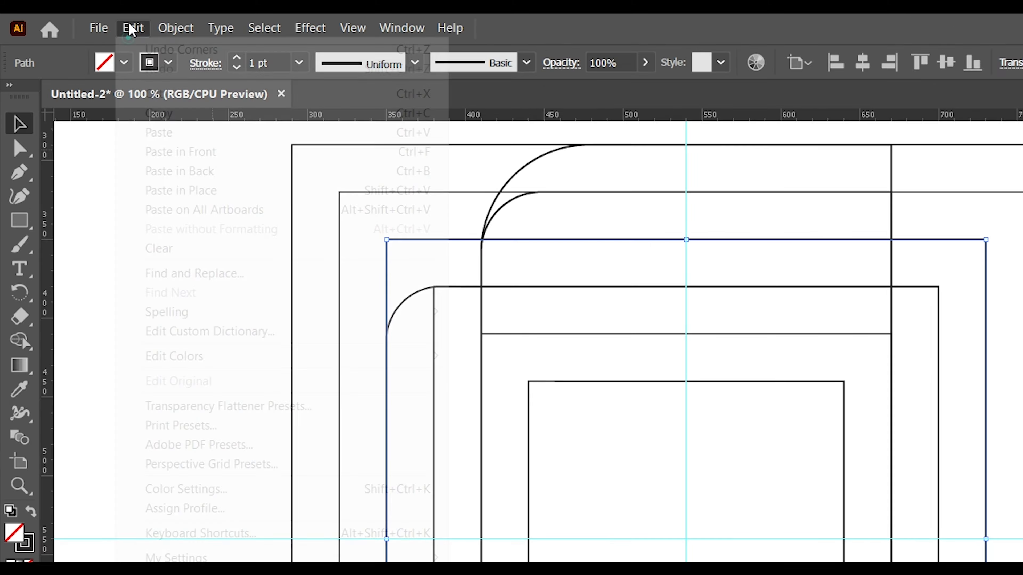
{"action": "left_click", "coordinate": [114, 76]}
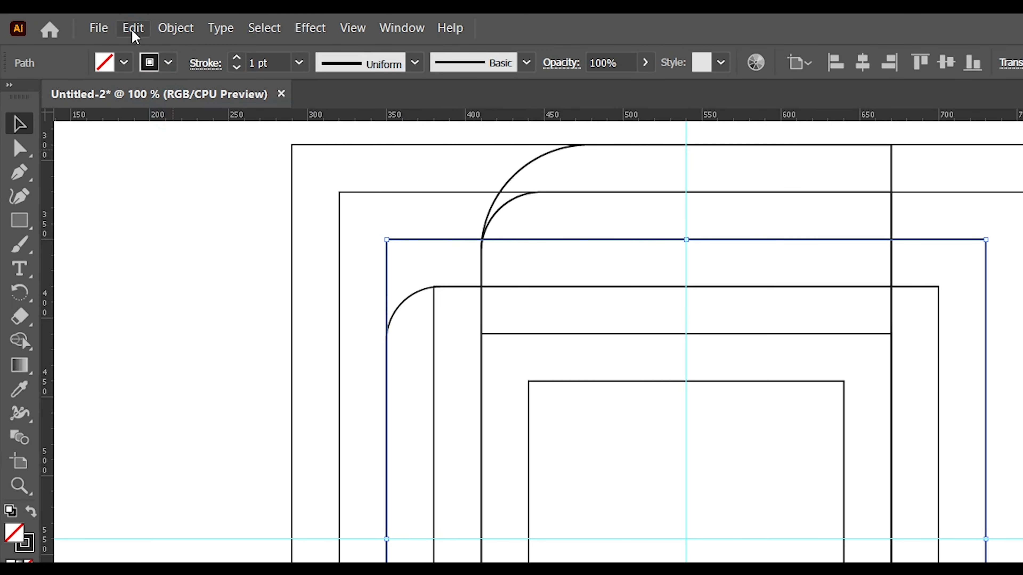
{"action": "left_click", "coordinate": [133, 28]}
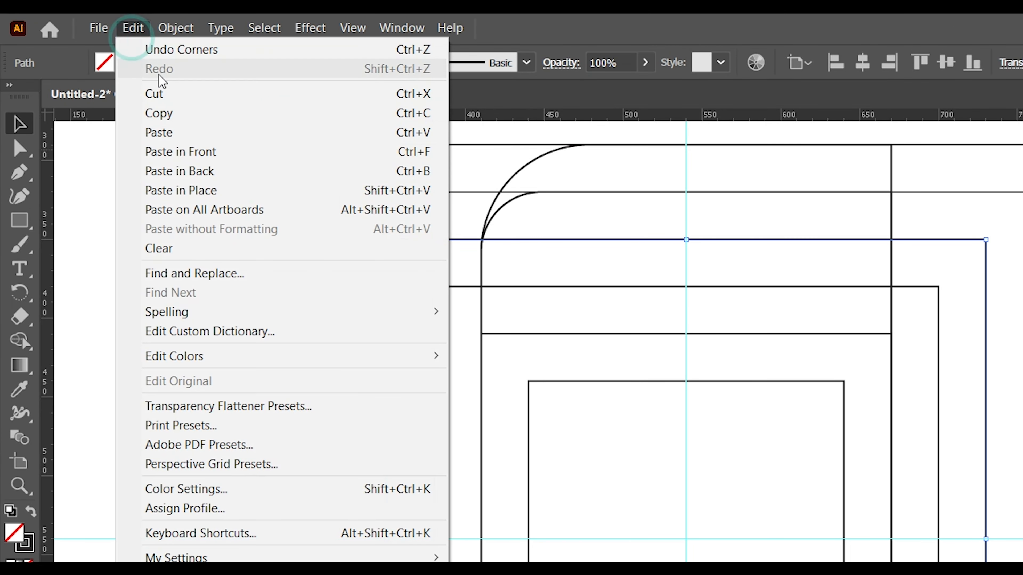
{"action": "left_click", "coordinate": [268, 224]}
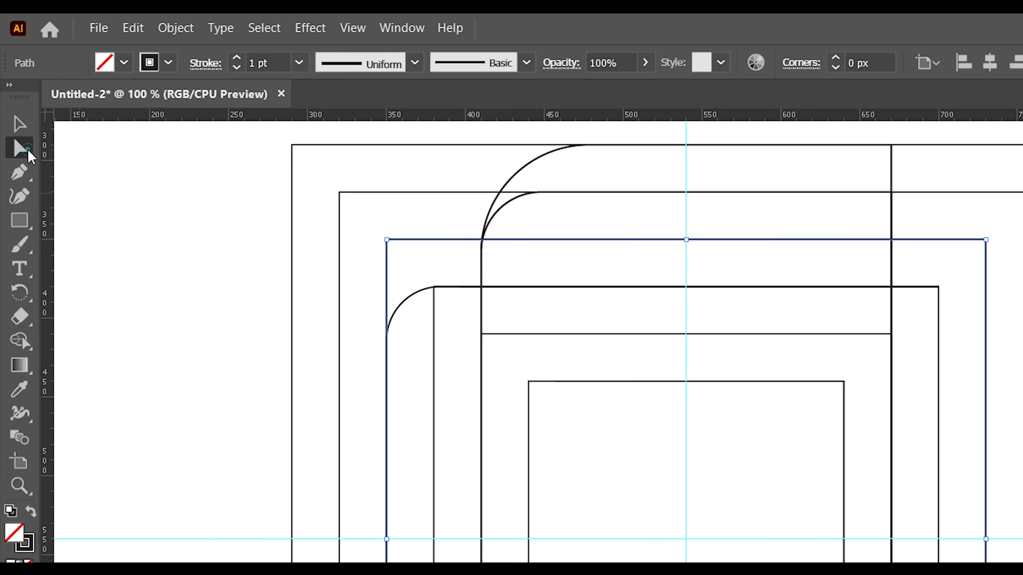
Round only the upper-left corner of the pasted 380 px square to a radius of about 62 px, and deselect it.
{"action": "left_click_drag", "start_coordinate": [13, 102], "coordinate": [58, 106]}
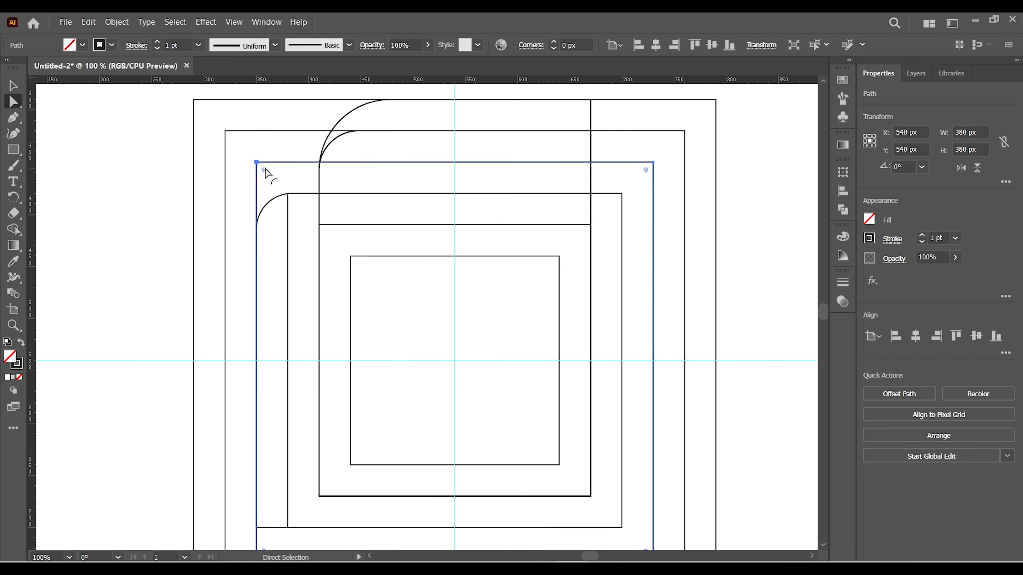
{"action": "left_click_drag", "start_coordinate": [264, 169], "coordinate": [357, 196]}
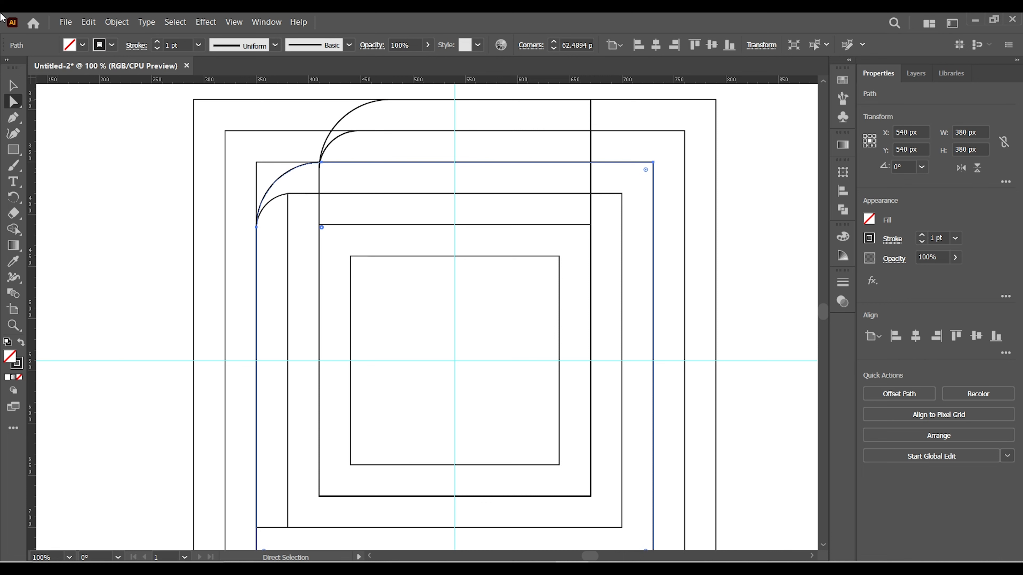
{"action": "left_click", "coordinate": [17, 86]}
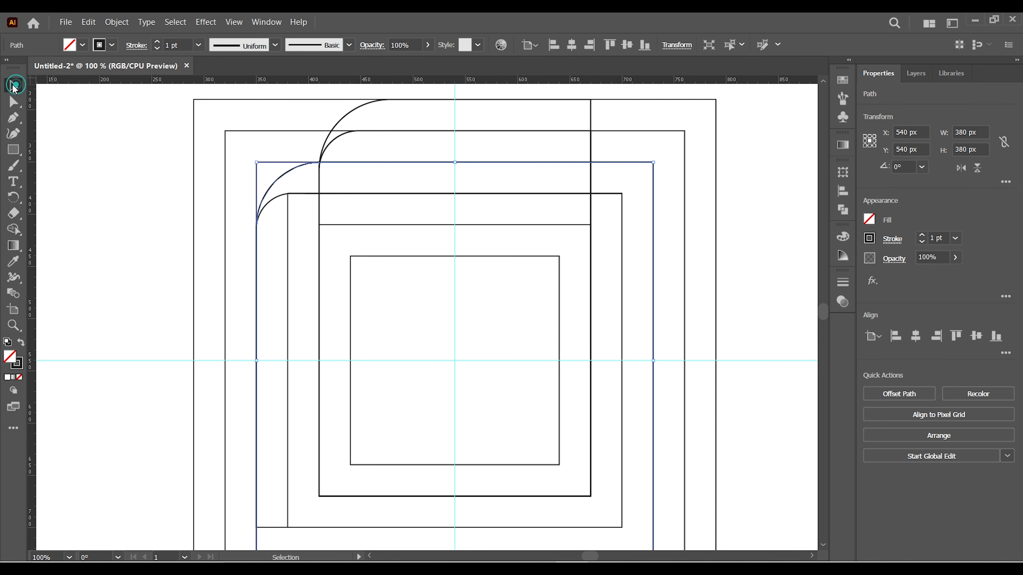
{"action": "left_click", "coordinate": [151, 200]}
Copy the smallest square, paste it in front, and stretch the copy up to the outermost square's top edge, 350 px high.
{"action": "left_click", "coordinate": [407, 257]}
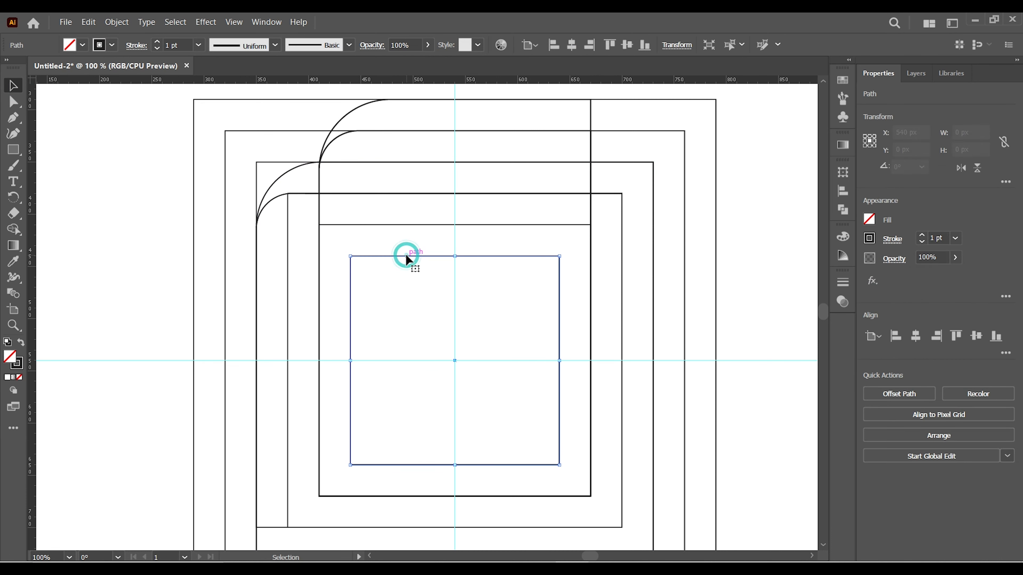
{"action": "left_click", "coordinate": [94, 28]}
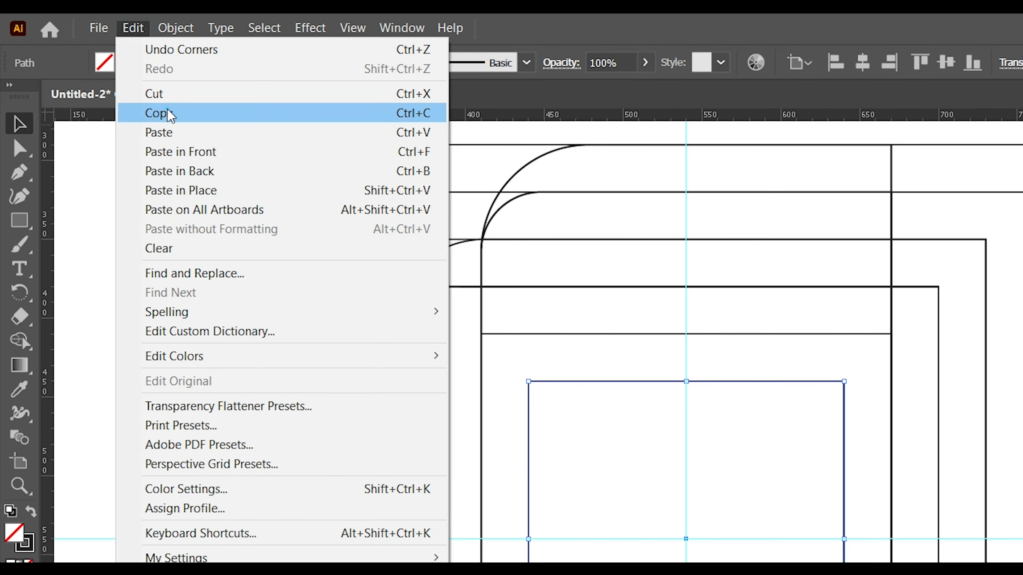
{"action": "left_click", "coordinate": [111, 78]}
{"action": "left_click", "coordinate": [134, 29]}
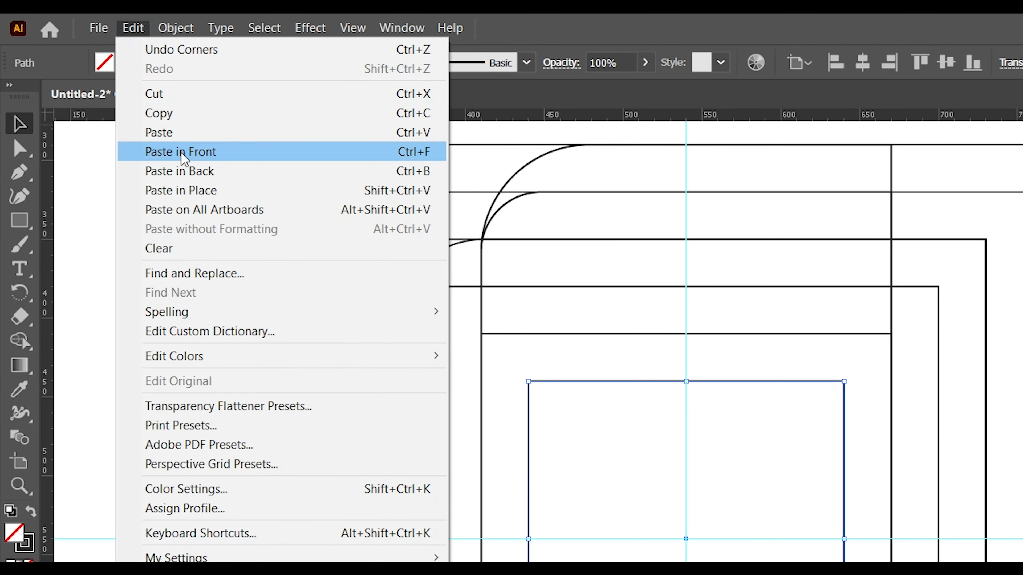
{"action": "left_click", "coordinate": [278, 222]}
{"action": "left_click_drag", "start_coordinate": [460, 256], "coordinate": [455, 99]}
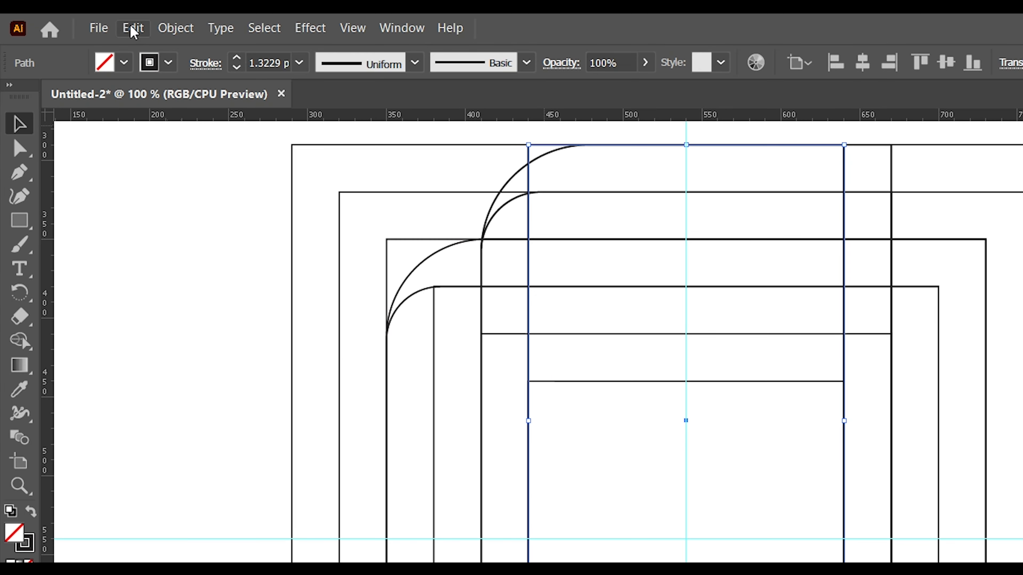
Copy the 200 by 350 px rectangle, paste it in front, and stretch the copy to the outermost square's right edge, 350 px wide.
{"action": "left_click", "coordinate": [88, 22]}
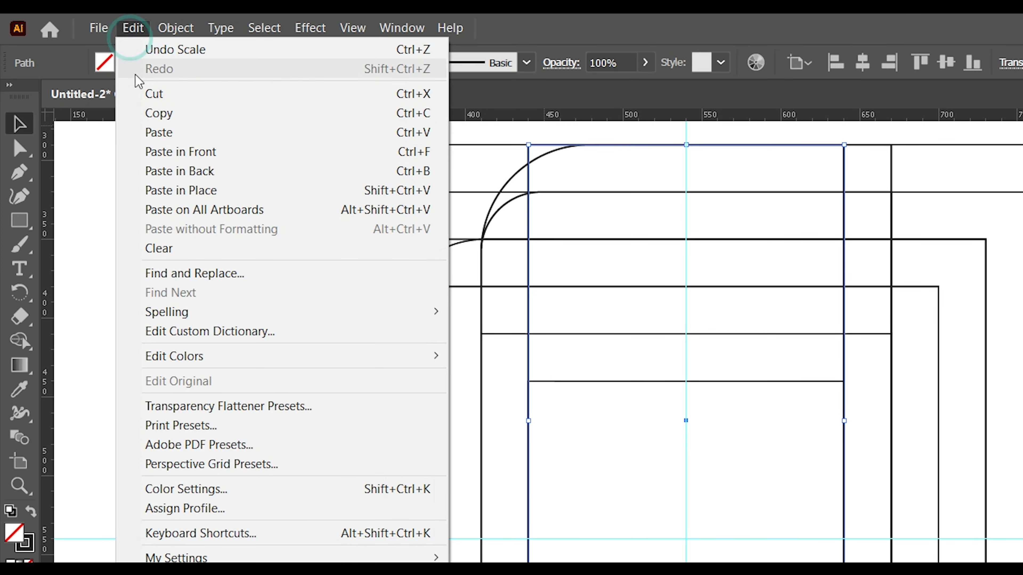
{"action": "left_click", "coordinate": [152, 115]}
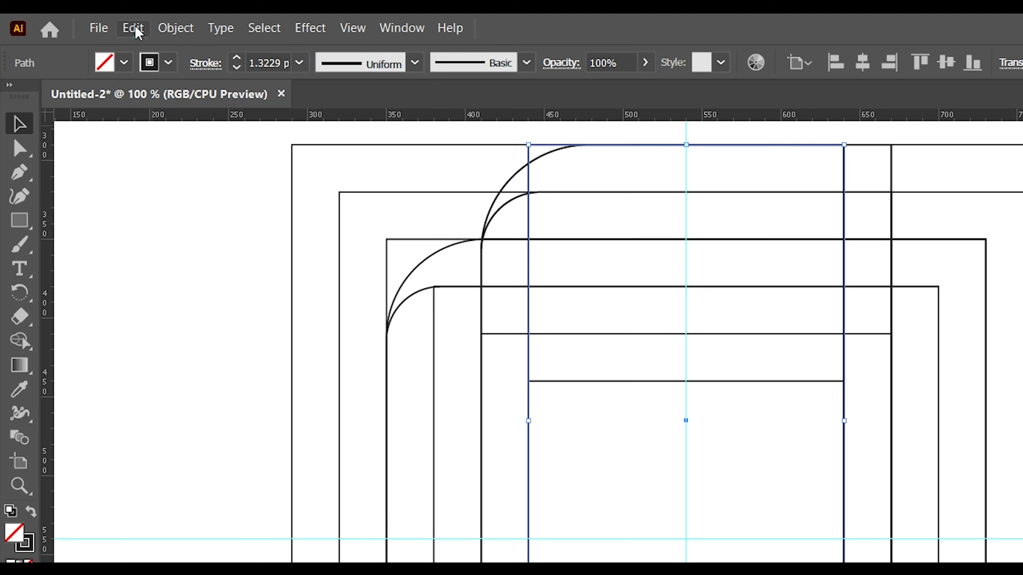
{"action": "left_click", "coordinate": [133, 28]}
{"action": "left_click", "coordinate": [157, 154]}
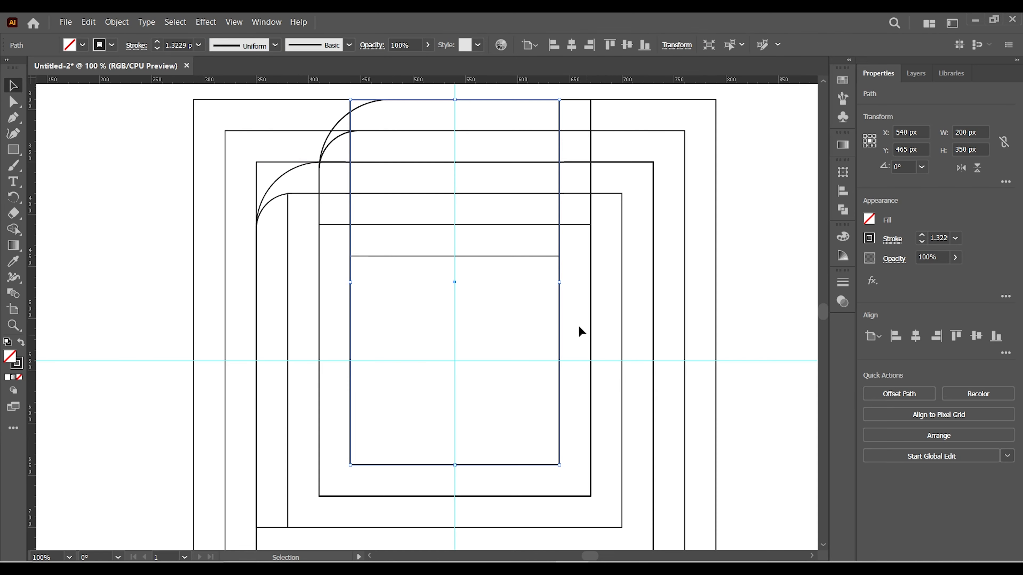
{"action": "left_click_drag", "start_coordinate": [559, 282], "coordinate": [717, 298]}
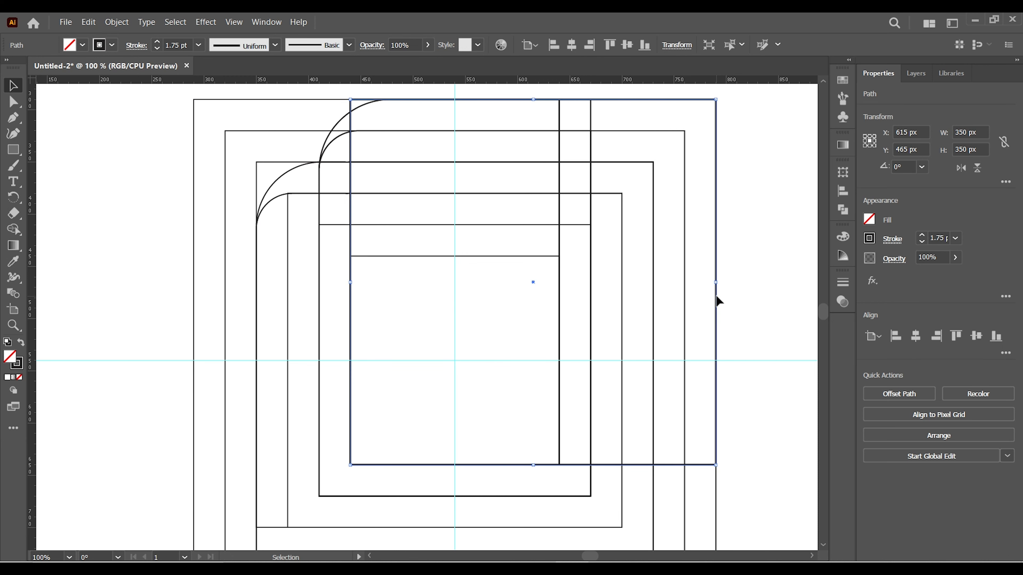
Copy the round-cornered 260 by 350 px rectangle, paste it in front, stretch the copy to the outermost square's left edge, 380 px wide, and deselect it.
{"action": "left_click_drag", "start_coordinate": [363, 494], "coordinate": [382, 407]}
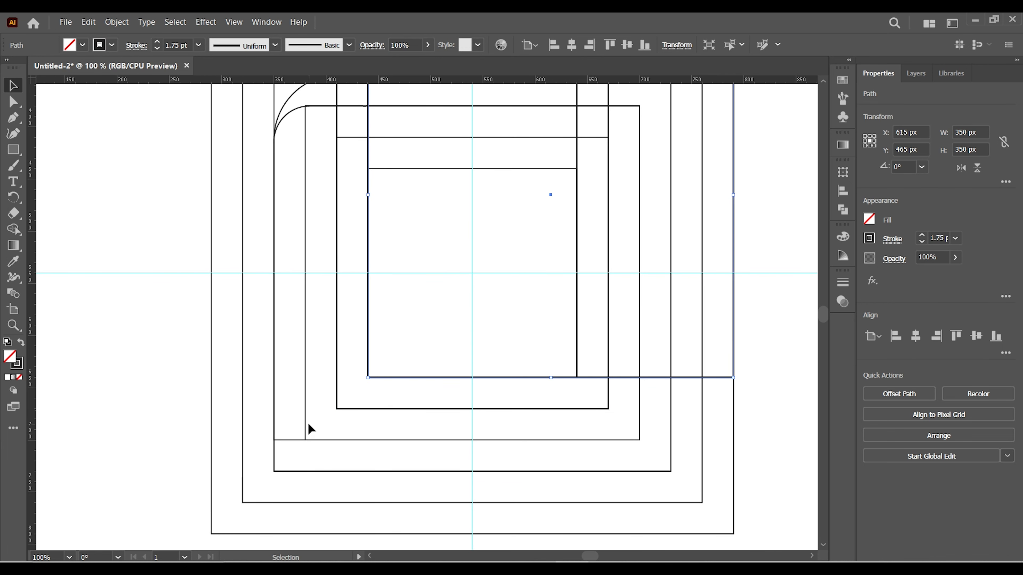
{"action": "left_click", "coordinate": [337, 408]}
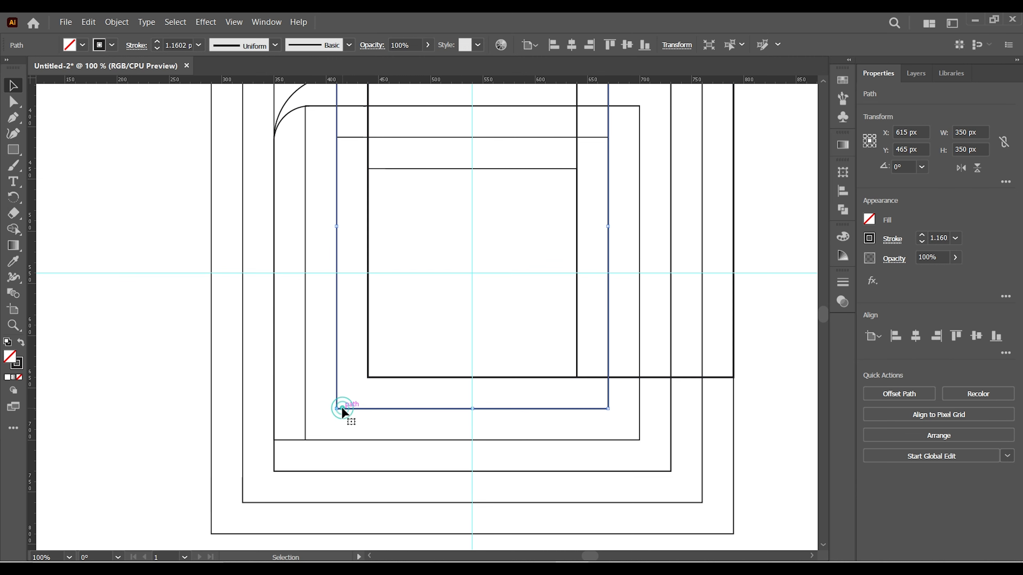
{"action": "left_click", "coordinate": [89, 21]}
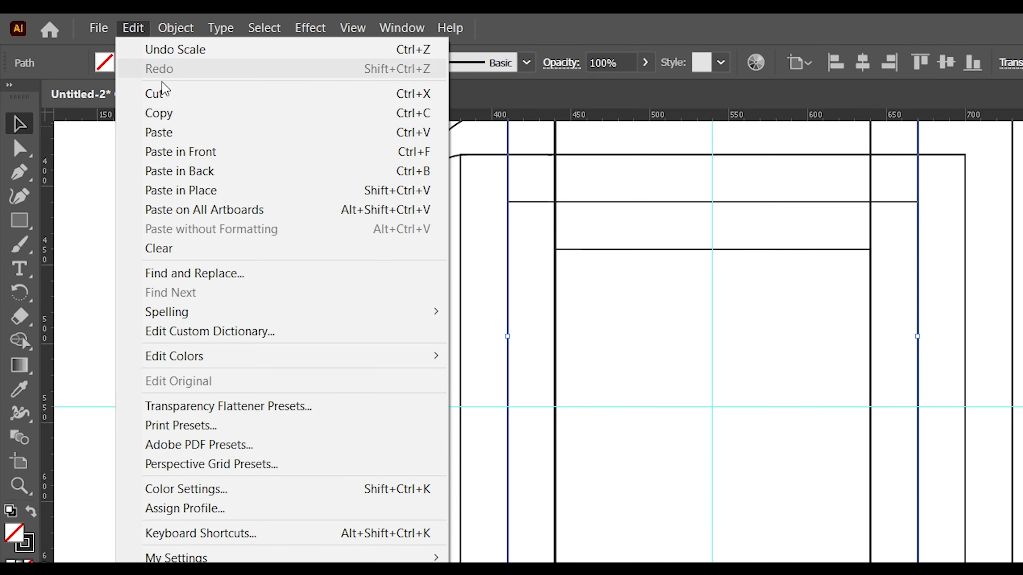
{"action": "left_click", "coordinate": [161, 109]}
{"action": "left_click", "coordinate": [136, 31]}
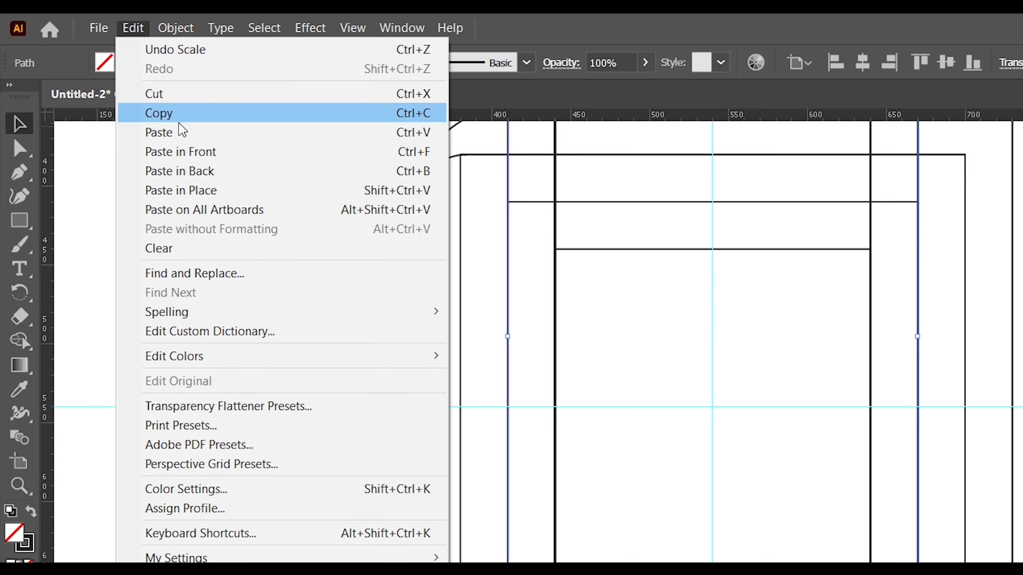
{"action": "left_click", "coordinate": [182, 152]}
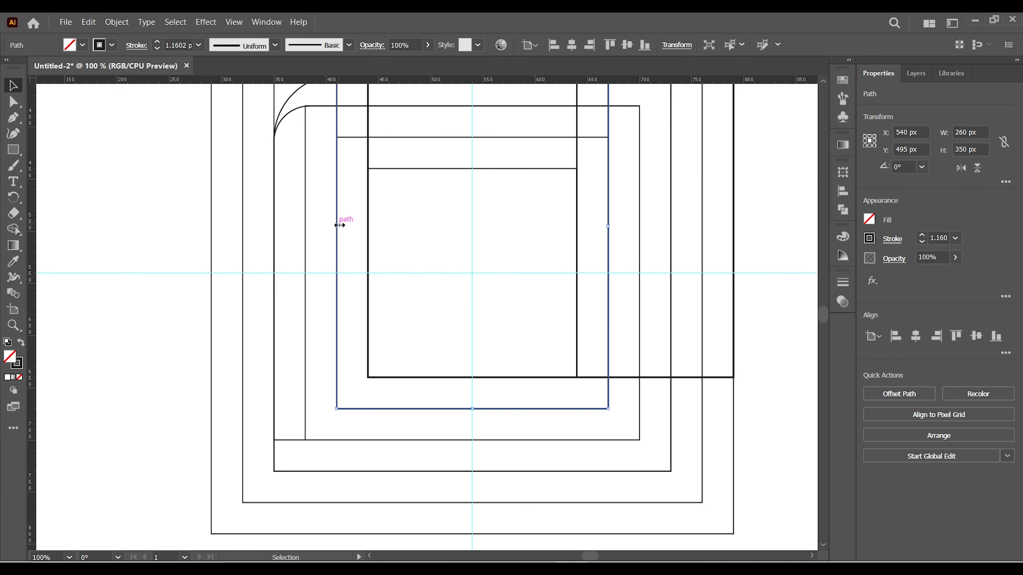
{"action": "left_click_drag", "start_coordinate": [339, 226], "coordinate": [212, 227]}
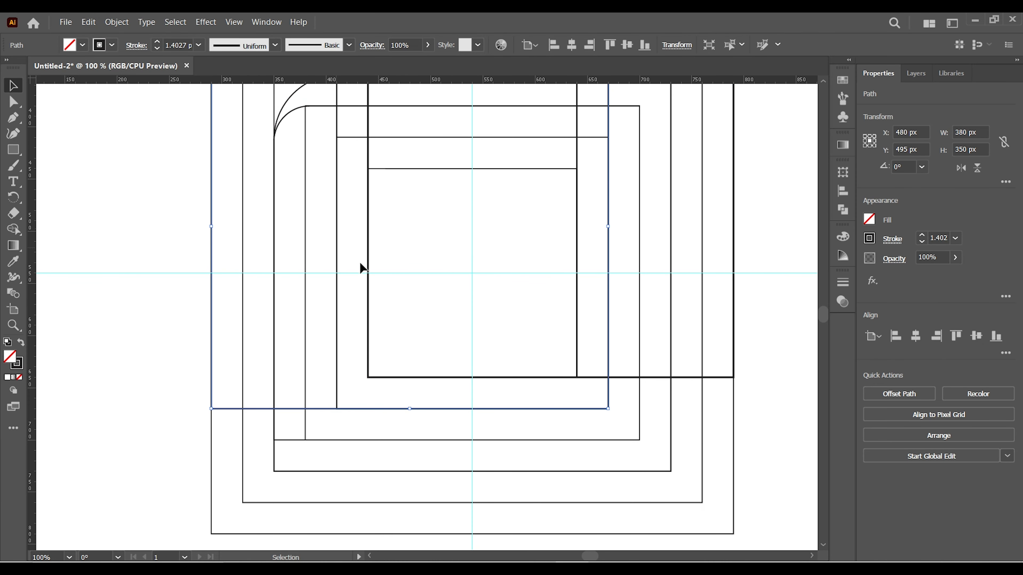
{"action": "left_click_drag", "start_coordinate": [437, 270], "coordinate": [429, 355]}
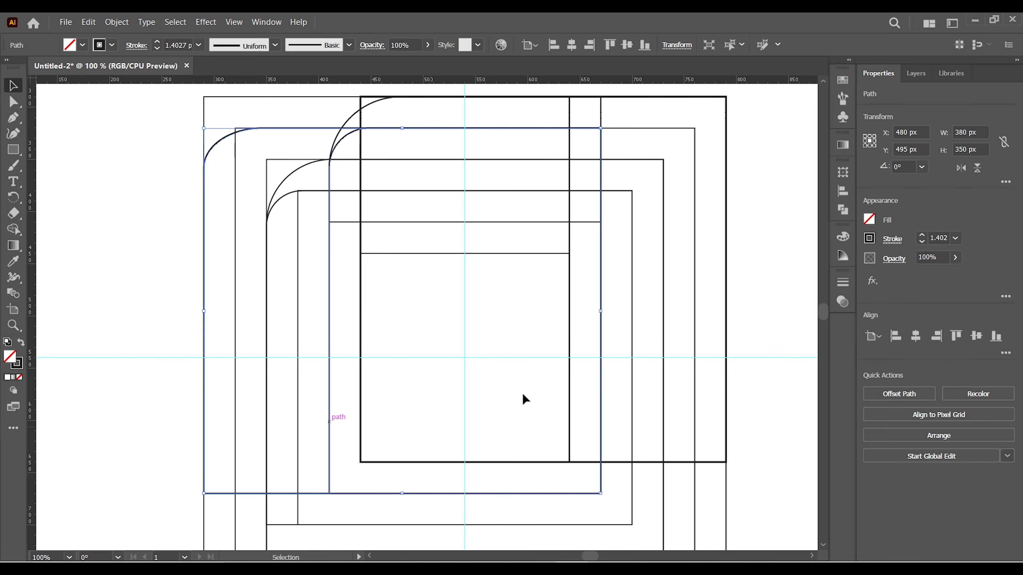
{"action": "key", "text": "ctrl+minus"}
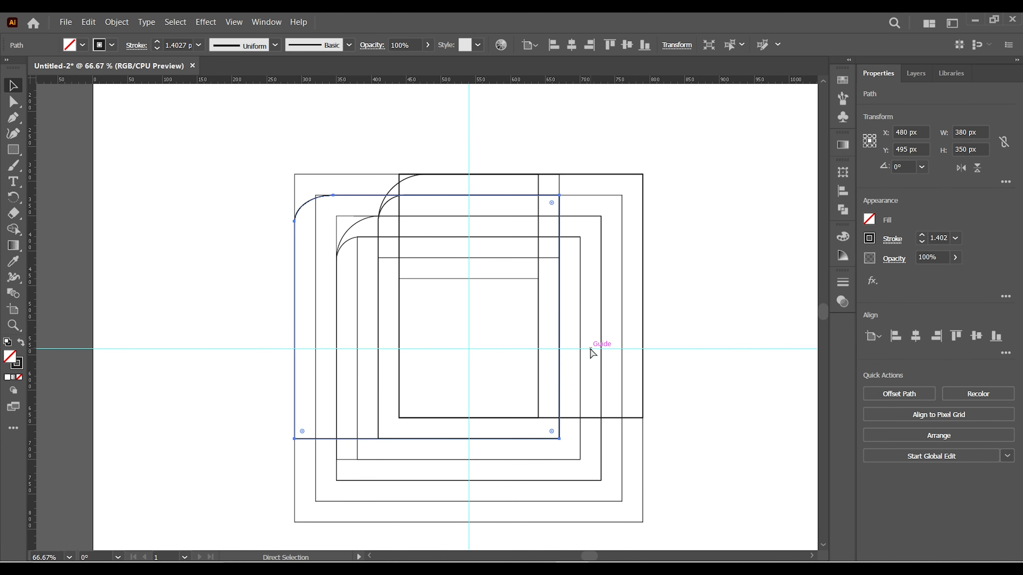
{"action": "left_click_drag", "start_coordinate": [591, 353], "coordinate": [580, 308]}
{"action": "left_click", "coordinate": [694, 473]}
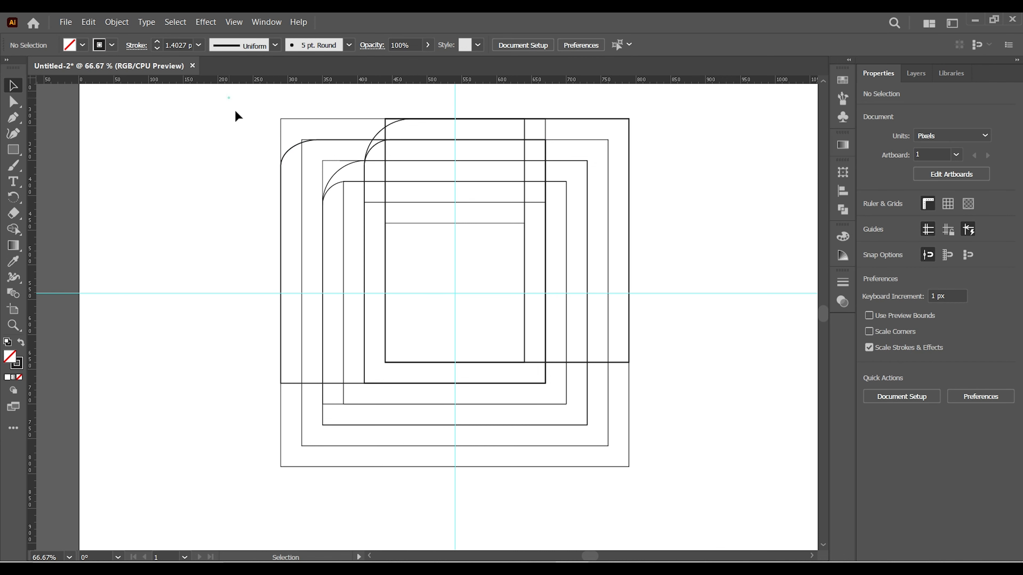
Select all the shapes, activate the Shape Builder tool, and swap fill and stroke to get a black fill with no stroke.
{"action": "left_click_drag", "start_coordinate": [227, 97], "coordinate": [658, 494]}
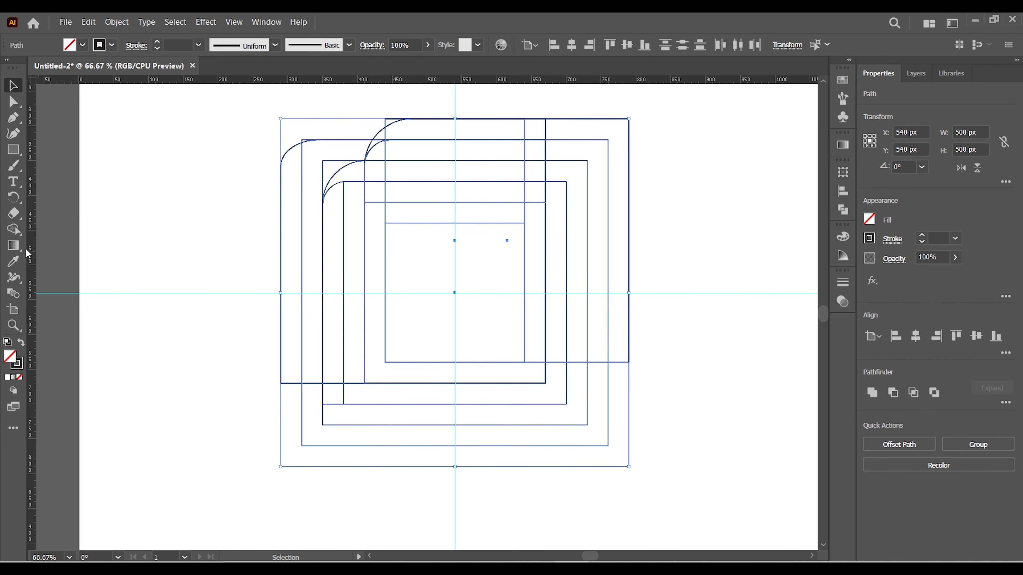
{"action": "left_click", "coordinate": [13, 229]}
{"action": "left_click", "coordinate": [59, 229]}
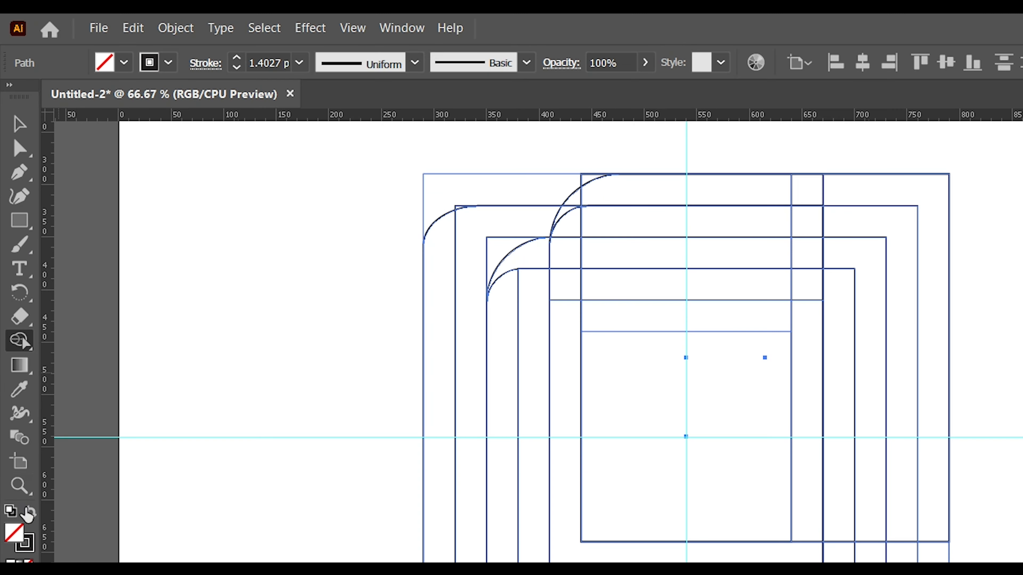
{"action": "left_click", "coordinate": [28, 513]}
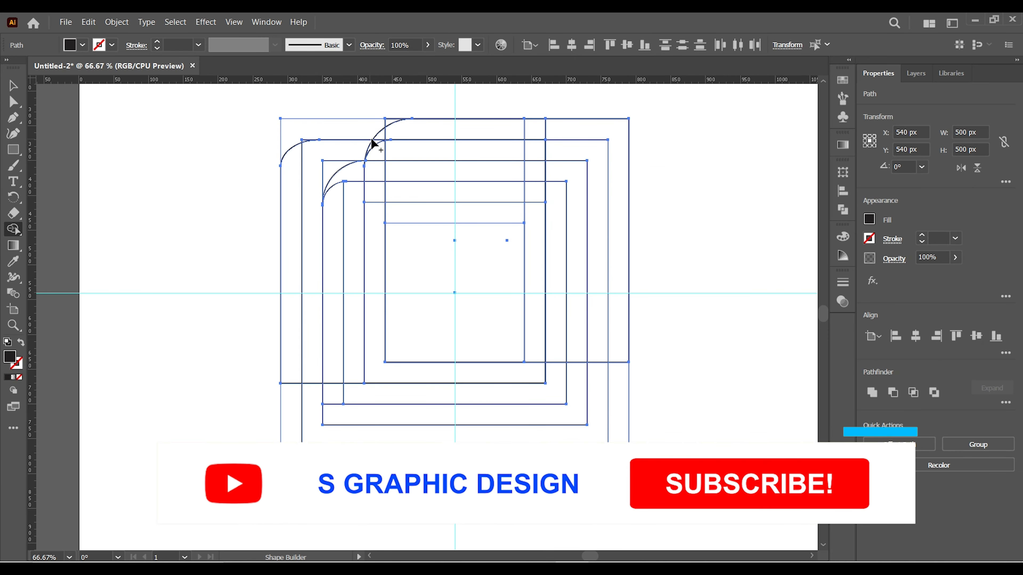
Merge the two curved bands with the vertical bar using the Shape Builder, and fill the strip beneath each band as a separate shape.
{"action": "mouse_move", "coordinate": [377, 143]}
{"action": "left_mouse_down"}
{"action": "mouse_move", "coordinate": [434, 131]}
{"action": "mouse_move", "coordinate": [540, 133]}
{"action": "mouse_move", "coordinate": [535, 226]}
{"action": "left_mouse_up"}
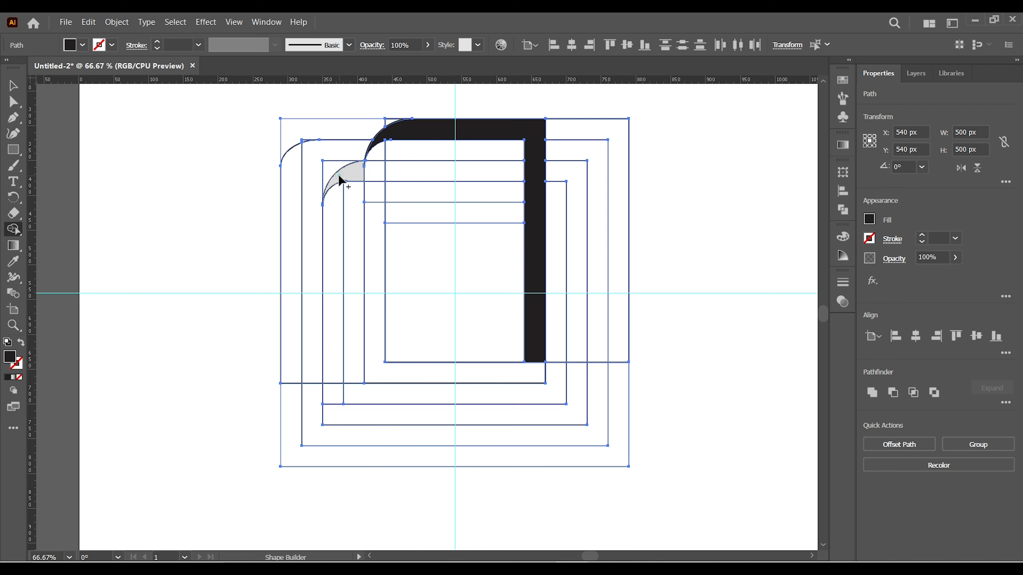
{"action": "left_click_drag", "start_coordinate": [338, 176], "coordinate": [401, 174]}
{"action": "left_click_drag", "start_coordinate": [506, 171], "coordinate": [534, 170]}
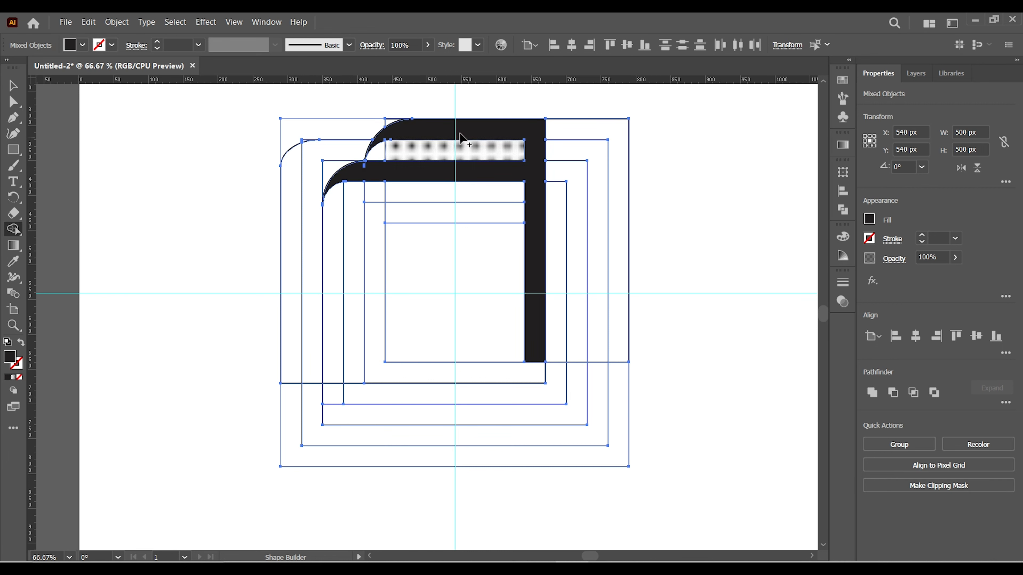
{"action": "left_click_drag", "start_coordinate": [427, 154], "coordinate": [461, 153]}
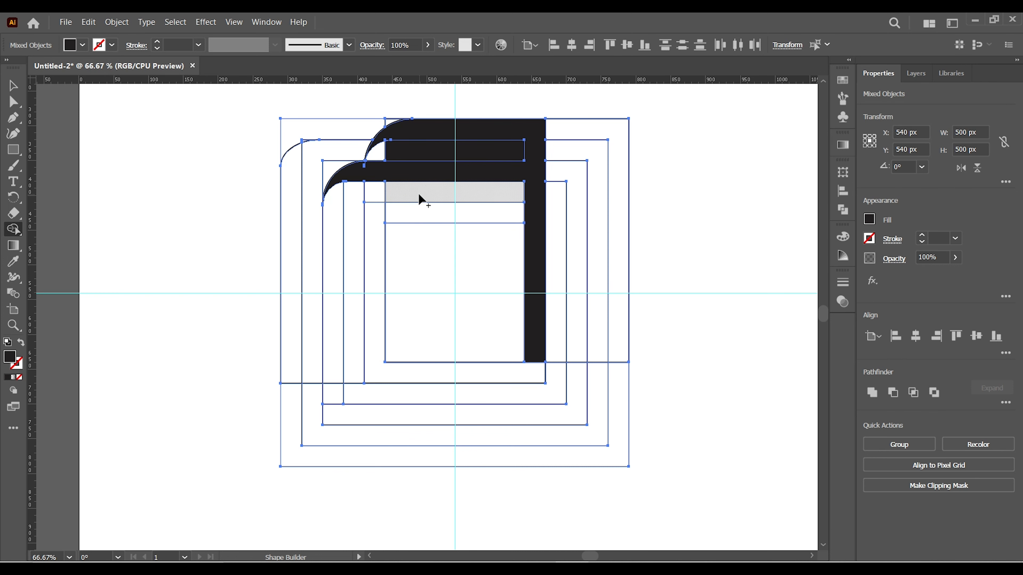
{"action": "left_click_drag", "start_coordinate": [419, 192], "coordinate": [459, 192]}
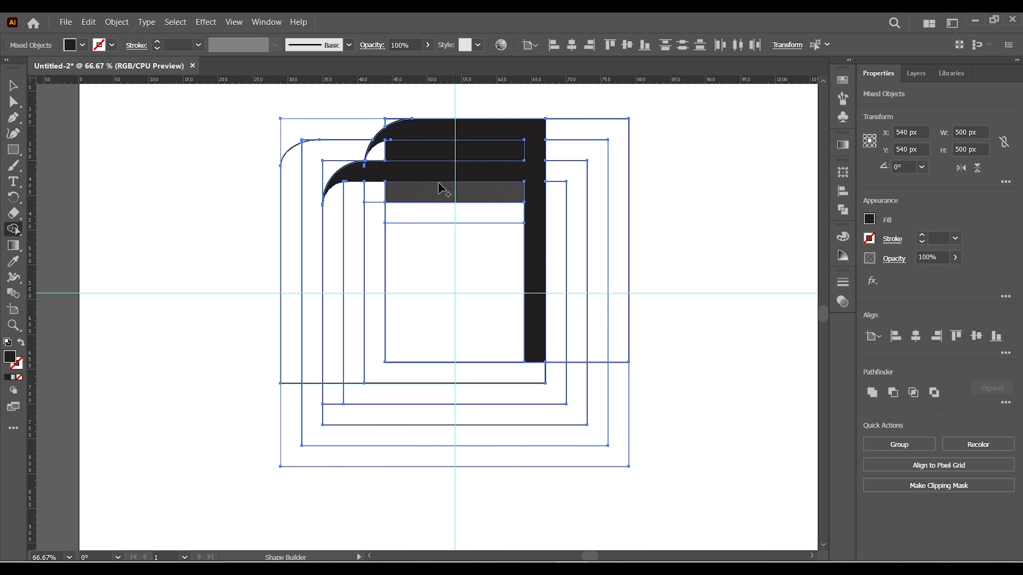
Select the merged black shape together with the two filled strips beneath its bands, and cut them.
{"action": "left_click", "coordinate": [11, 87]}
{"action": "left_click", "coordinate": [168, 157]}
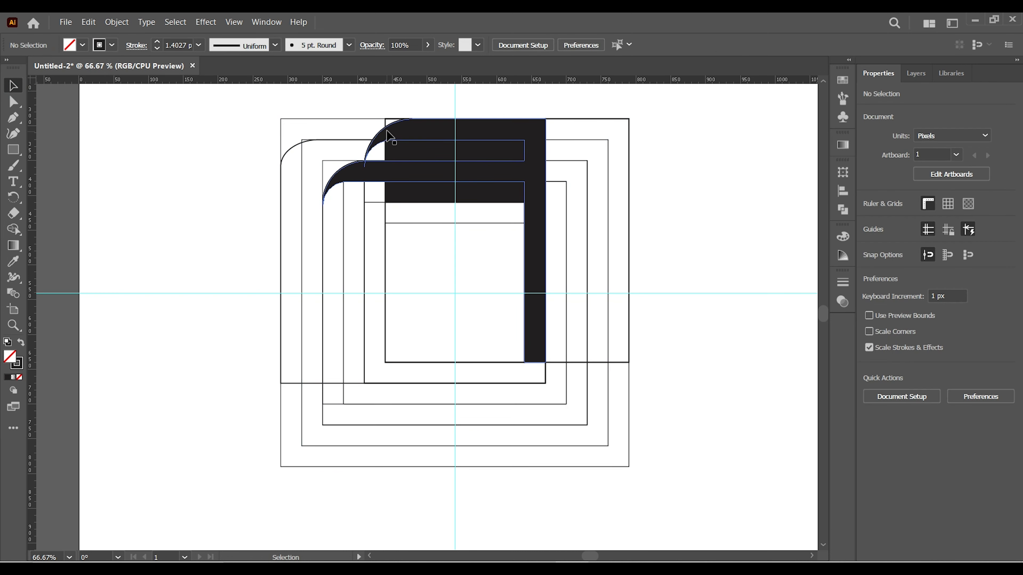
{"action": "left_click", "coordinate": [467, 131]}
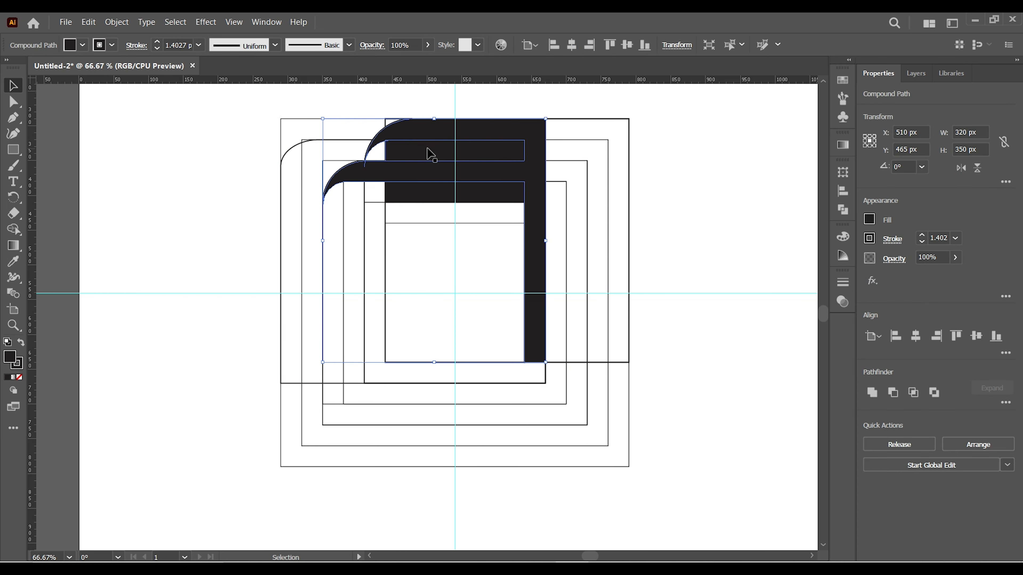
{"action": "left_click_drag", "start_coordinate": [480, 141], "coordinate": [668, 133]}
{"action": "key", "text": "ctrl+z"}
{"action": "left_click", "coordinate": [438, 151], "text": "shift"}
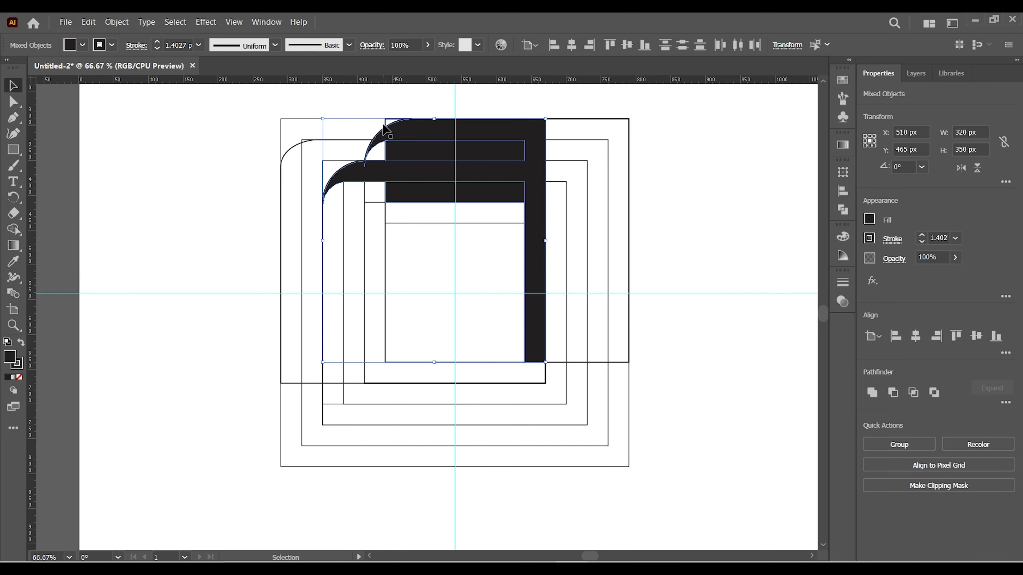
{"action": "left_click", "coordinate": [89, 22]}
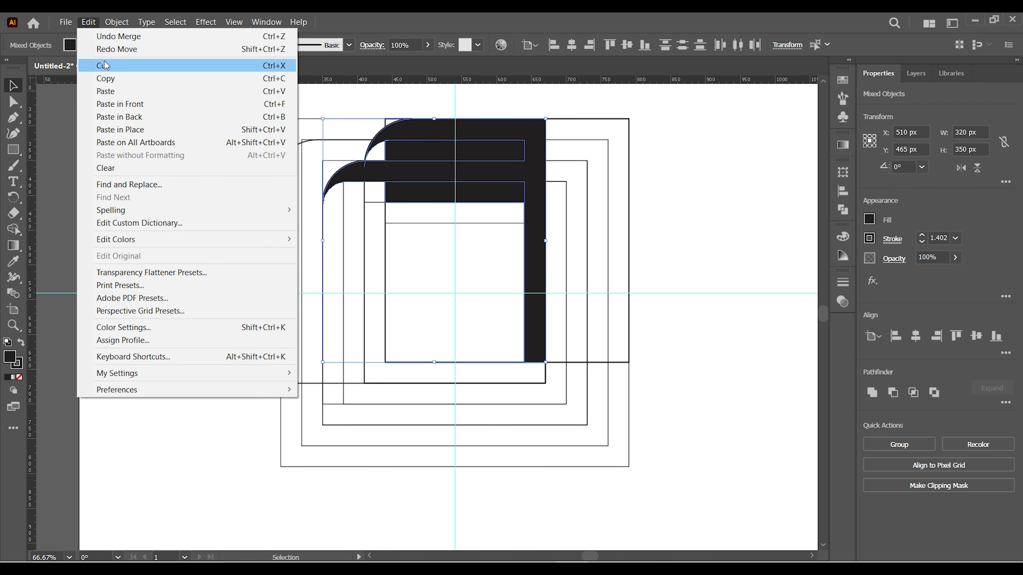
{"action": "left_click", "coordinate": [105, 65]}
Delete all the remaining construction outlines, paste the cut shapes back in front, and deselect them.
{"action": "left_click_drag", "start_coordinate": [196, 107], "coordinate": [681, 363]}
{"action": "key", "text": "Delete"}
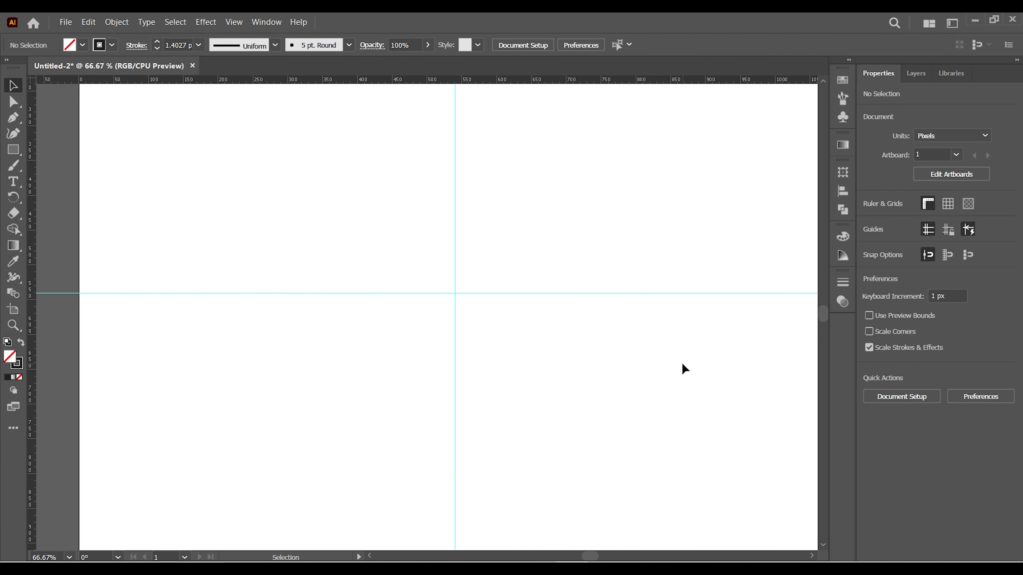
{"action": "left_click", "coordinate": [97, 24]}
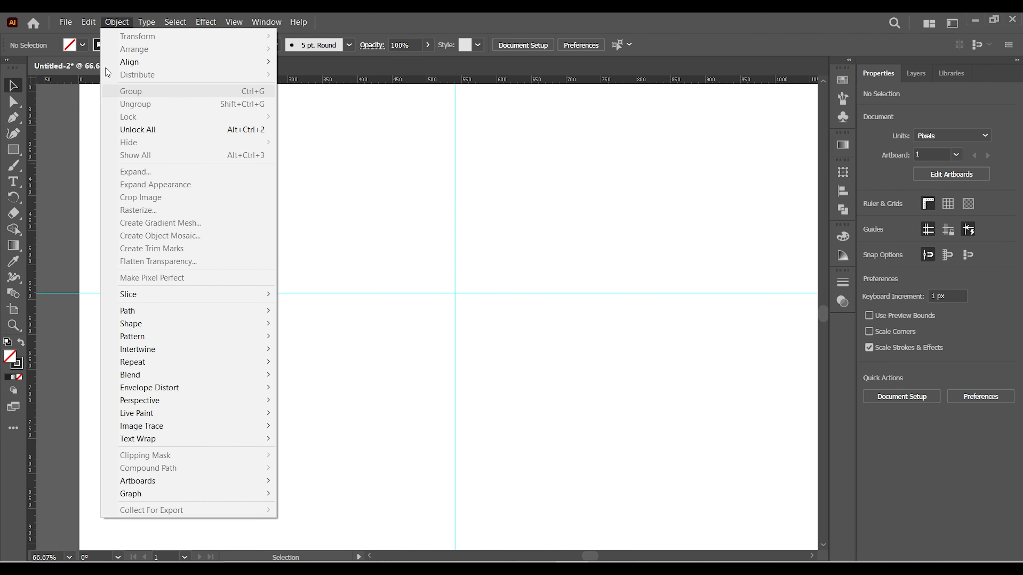
{"action": "left_click", "coordinate": [107, 103]}
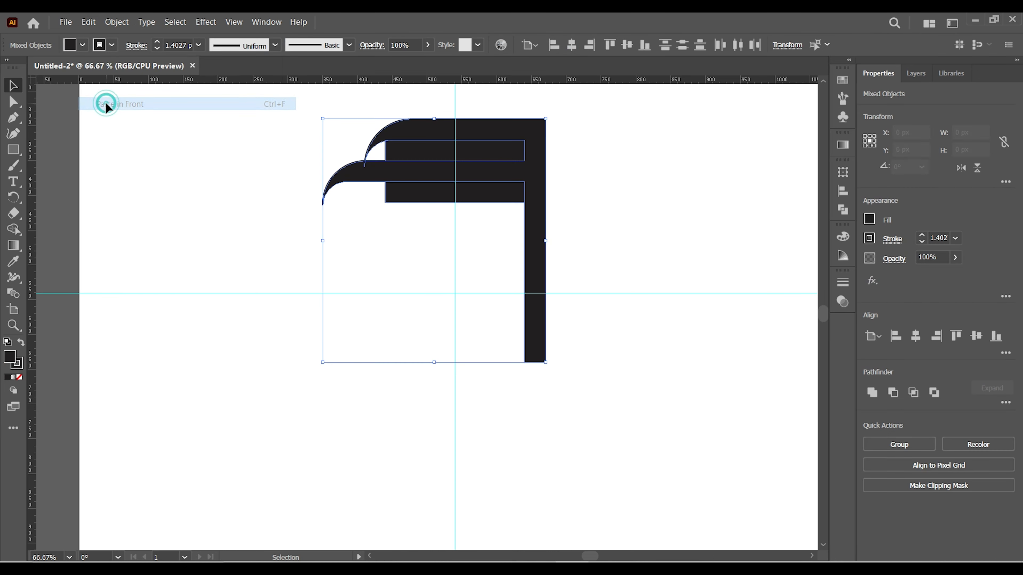
{"action": "left_click", "coordinate": [193, 270]}
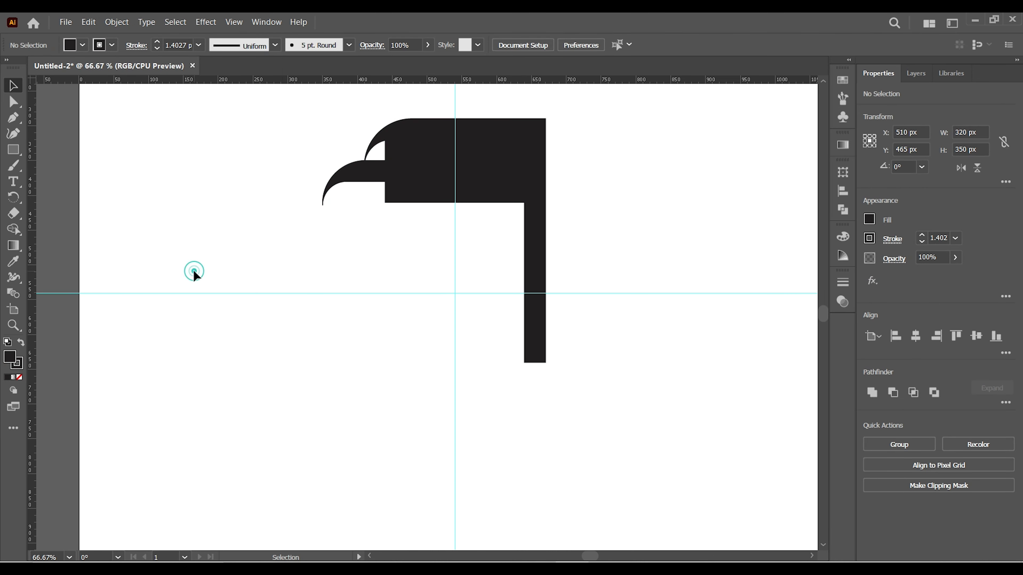
Select the upper 200 by 30 px strip and apply a linear gradient with the Gradient tool.
{"action": "left_click", "coordinate": [412, 157]}
{"action": "left_click_drag", "start_coordinate": [14, 247], "coordinate": [79, 250]}
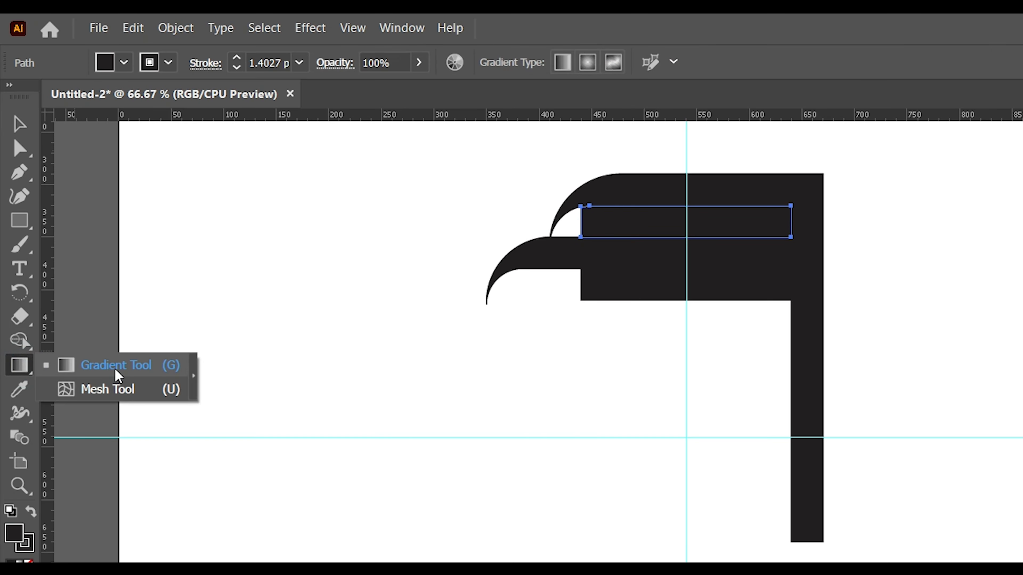
{"action": "left_click_drag", "start_coordinate": [115, 370], "coordinate": [114, 367]}
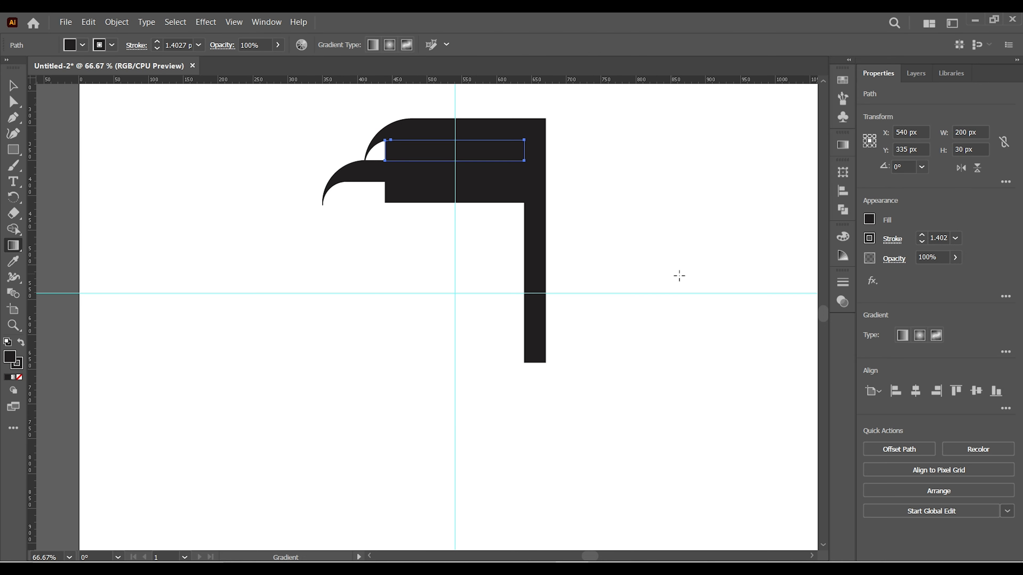
{"action": "left_click", "coordinate": [907, 341]}
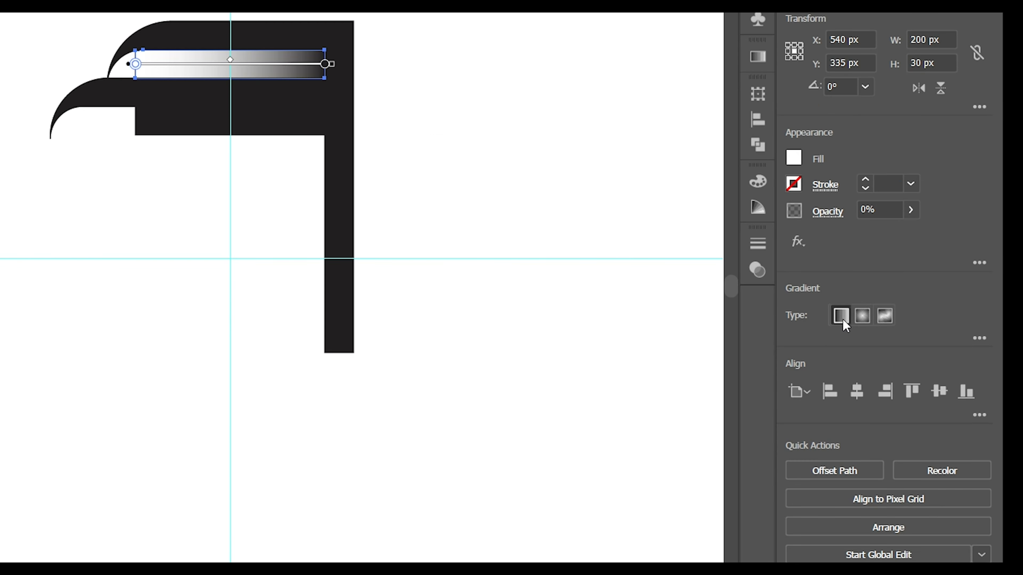
Set the opacity of the gradient's white color stop to 0% and deselect the strip.
{"action": "left_click", "coordinate": [981, 339]}
{"action": "left_click", "coordinate": [794, 482]}
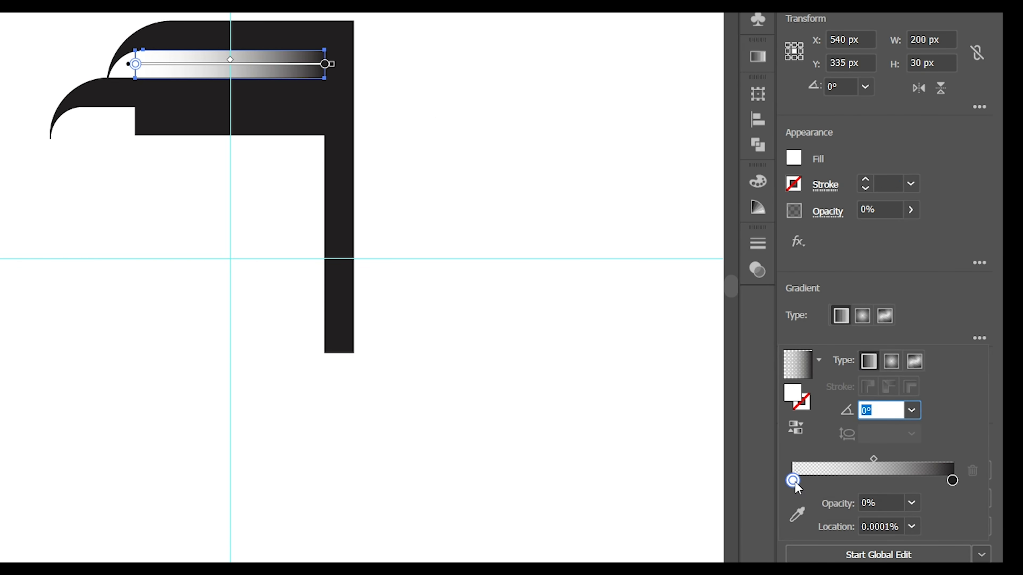
{"action": "left_click", "coordinate": [911, 503]}
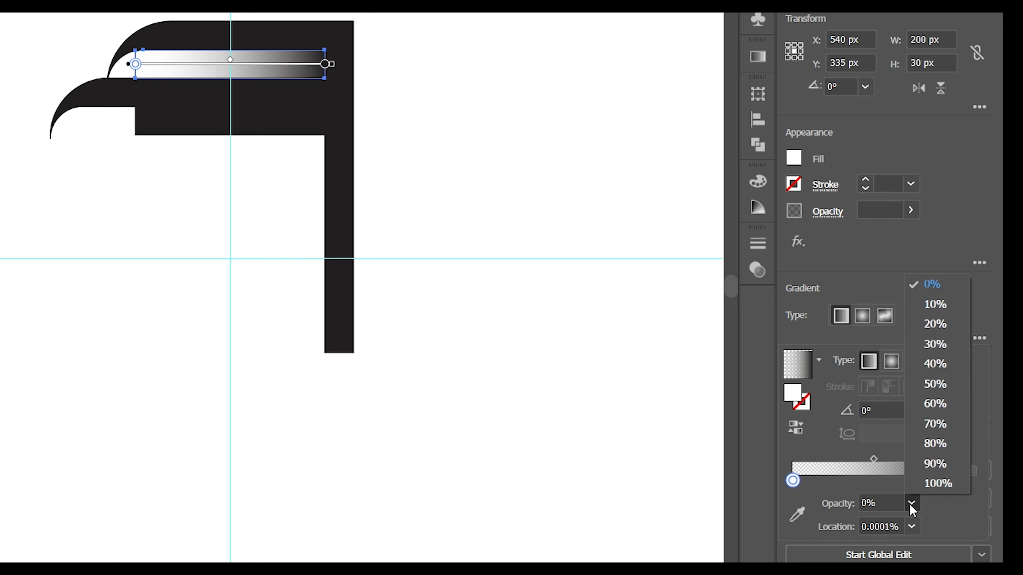
{"action": "left_click", "coordinate": [931, 286]}
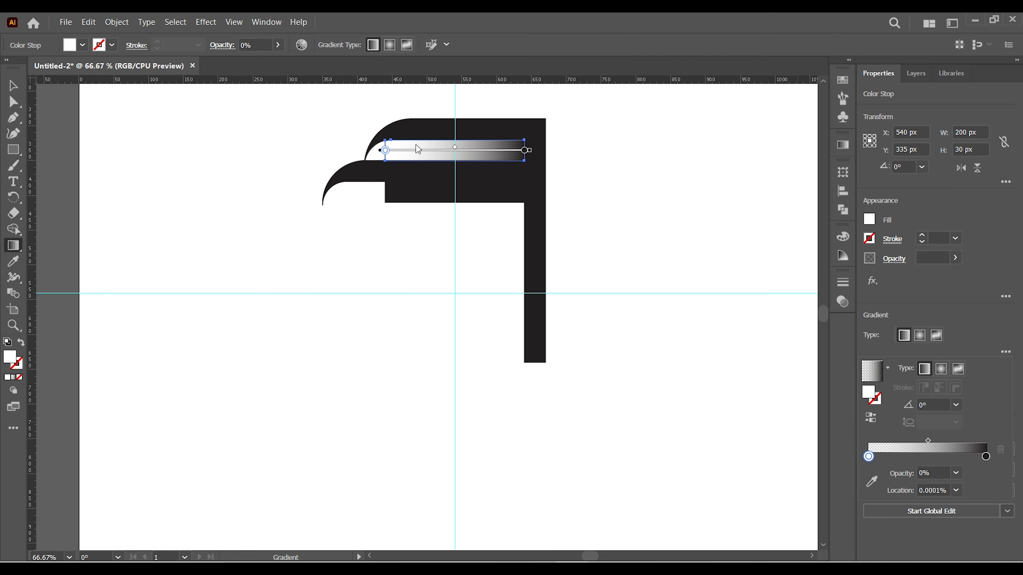
{"action": "left_click", "coordinate": [19, 90]}
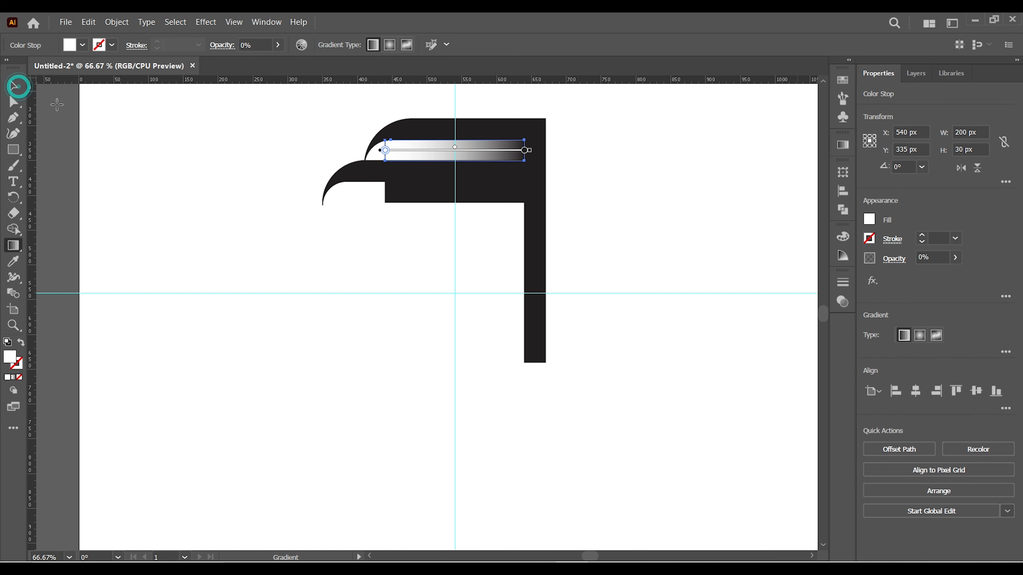
{"action": "left_click", "coordinate": [248, 261]}
Copy the upper strip's gradient fill onto the lower strip with the Eyedropper, and deselect it.
{"action": "left_click", "coordinate": [418, 194]}
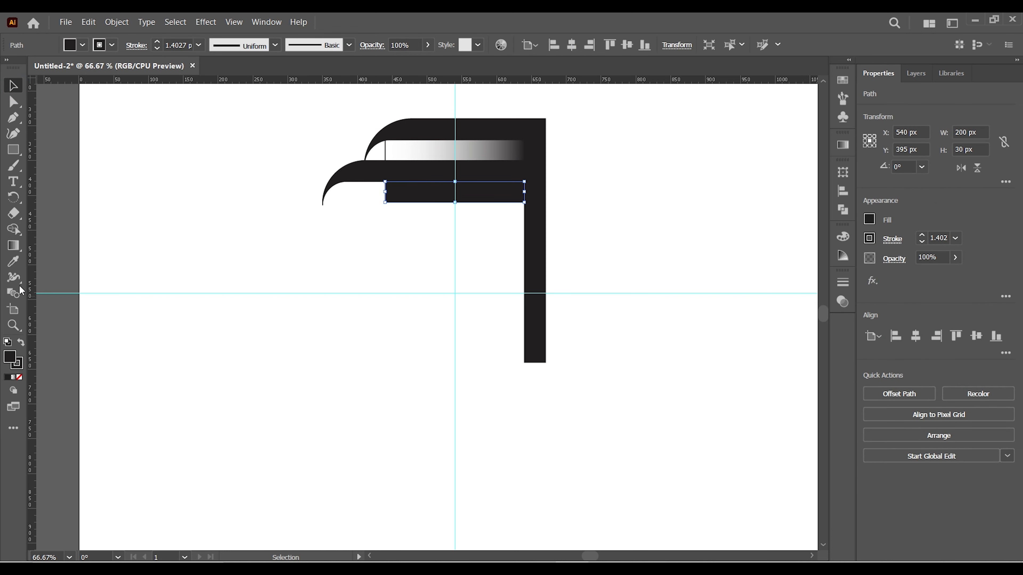
{"action": "left_click", "coordinate": [13, 261]}
{"action": "left_click", "coordinate": [419, 151]}
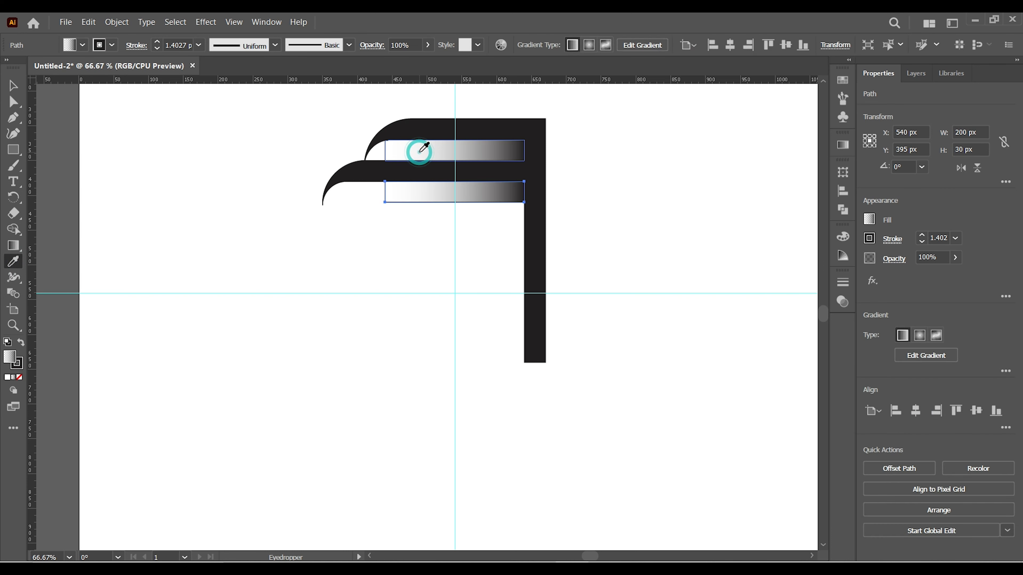
{"action": "left_click", "coordinate": [12, 85]}
{"action": "left_click", "coordinate": [197, 146]}
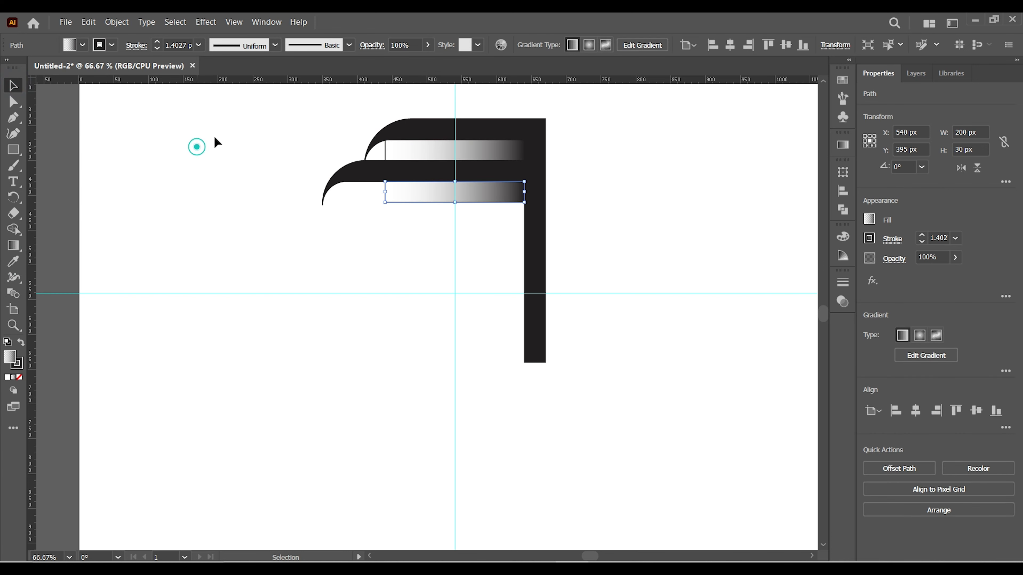
Select the black shape and both gradient strips, set their stroke to none, and group them.
{"action": "left_click_drag", "start_coordinate": [263, 101], "coordinate": [637, 287]}
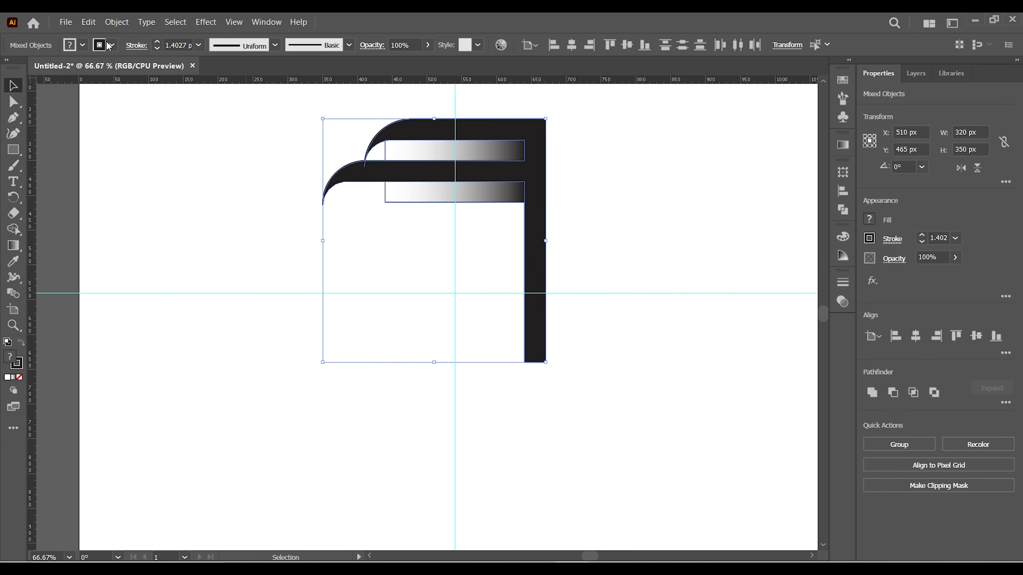
{"action": "left_click", "coordinate": [110, 45]}
{"action": "left_click", "coordinate": [8, 69]}
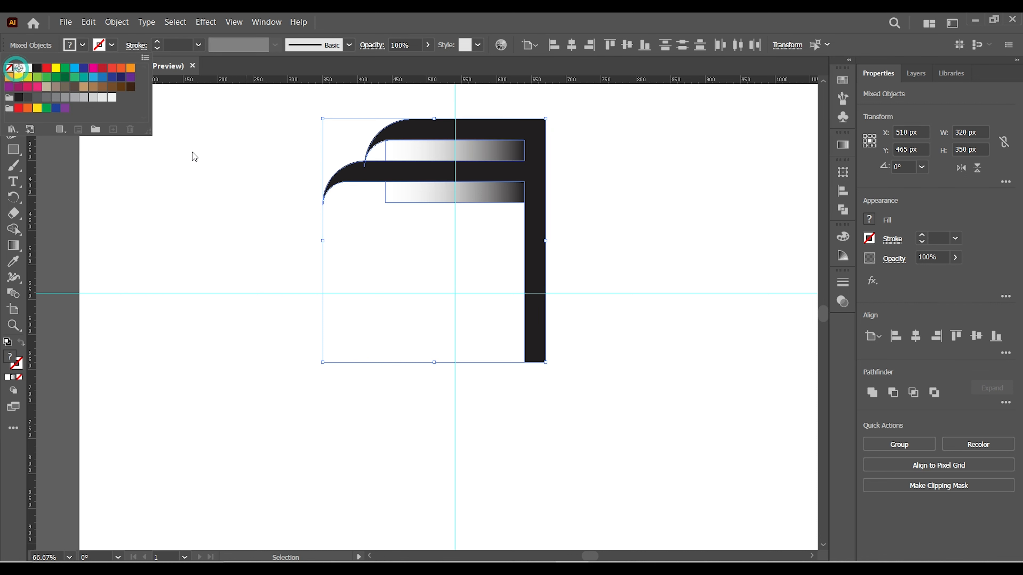
{"action": "left_click", "coordinate": [224, 199]}
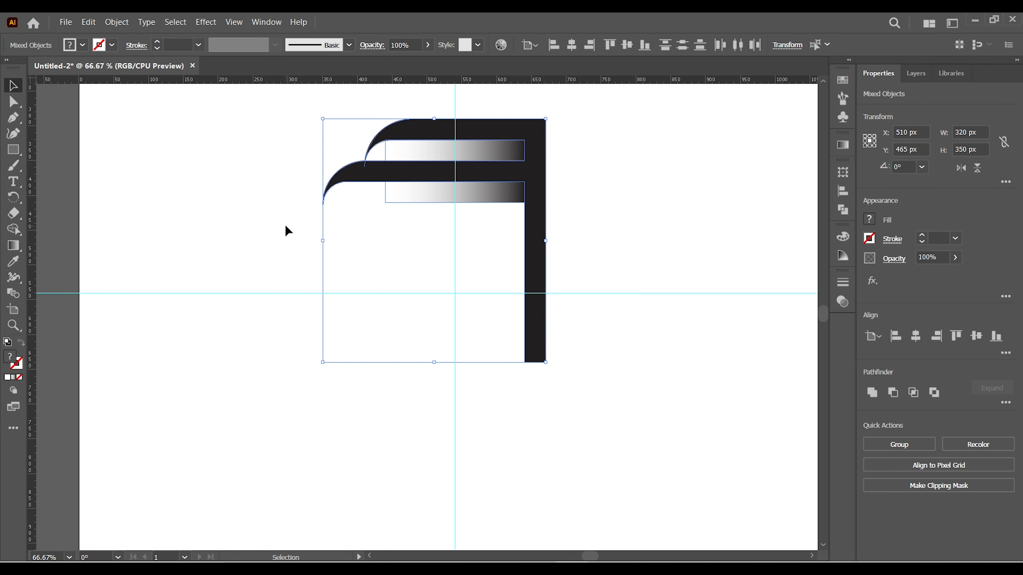
{"action": "right_click", "coordinate": [489, 152]}
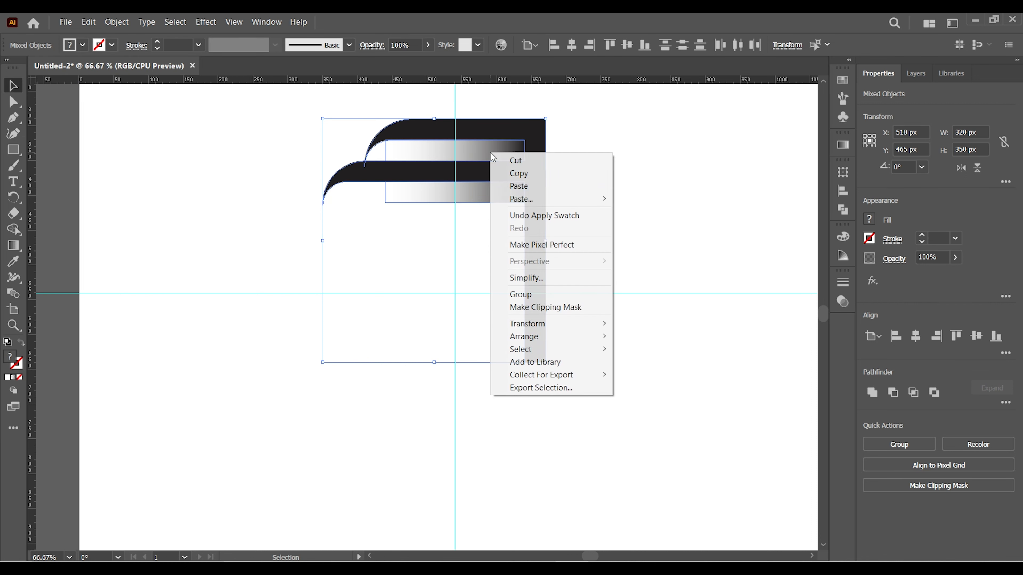
{"action": "left_click", "coordinate": [557, 291]}
{"action": "left_click", "coordinate": [276, 198]}
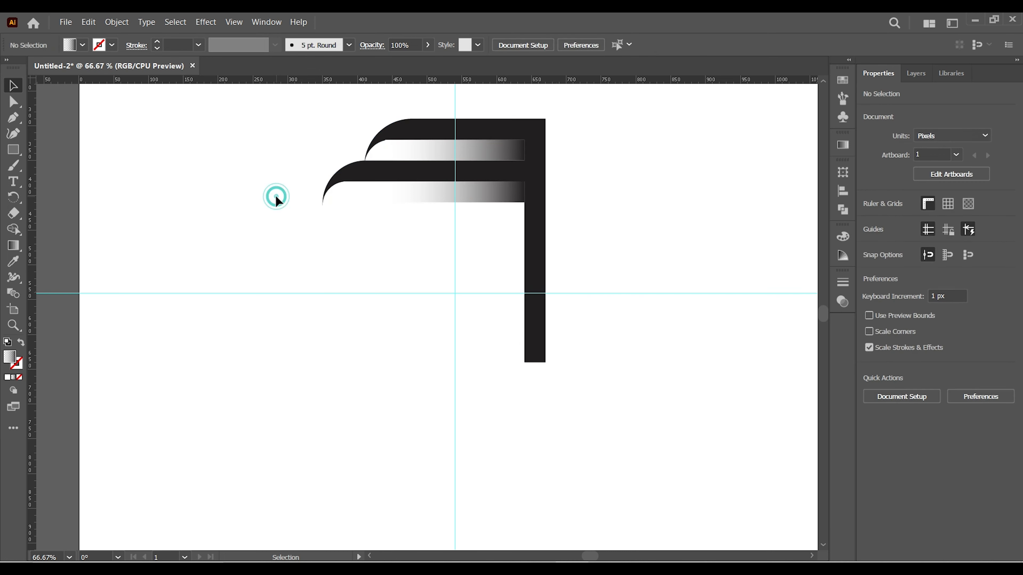
Create a copy of the group rotated 90° about the intersection of the two guides.
{"action": "left_click", "coordinate": [487, 159]}
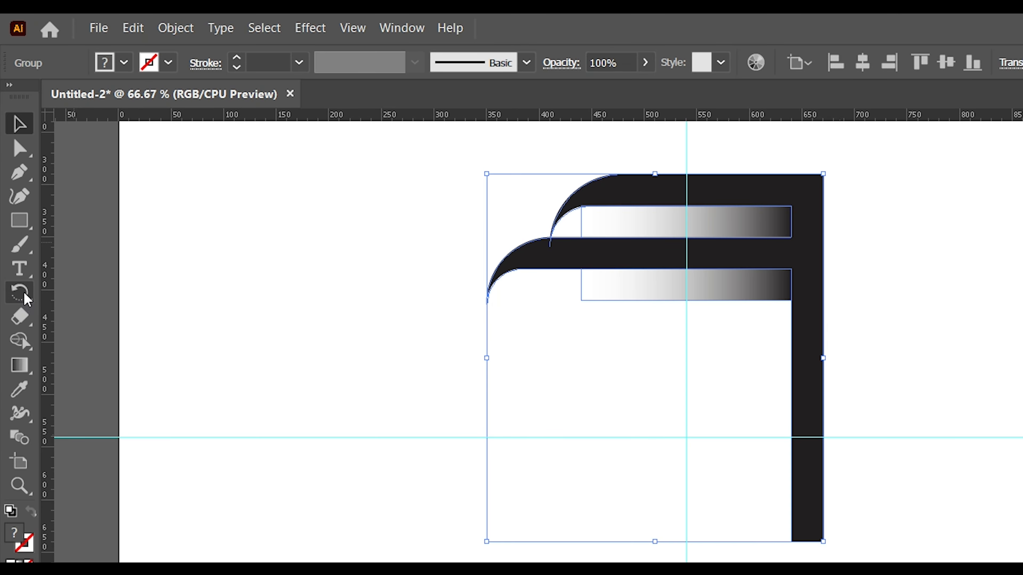
{"action": "left_click", "coordinate": [13, 197]}
{"action": "left_click", "coordinate": [101, 294]}
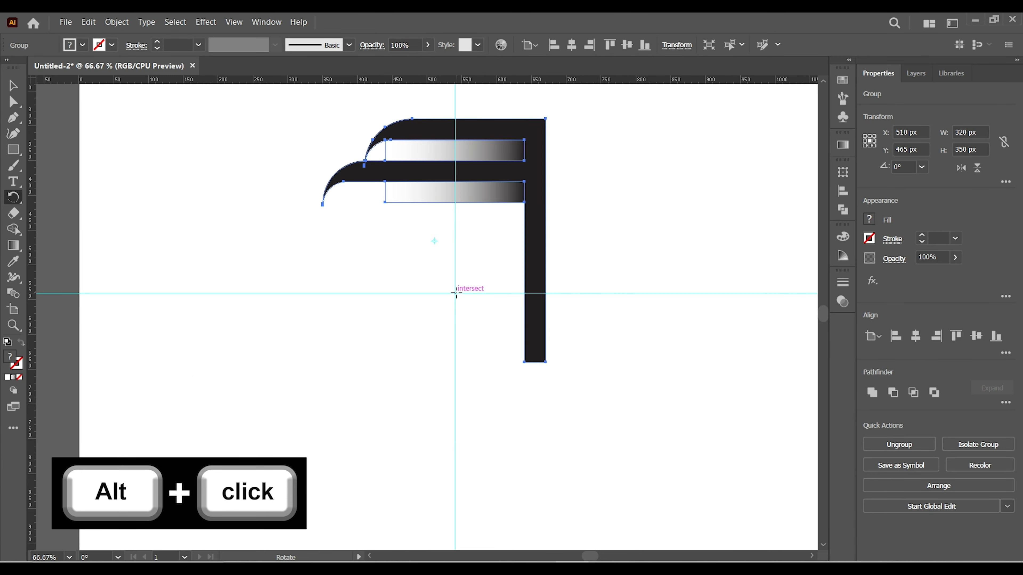
{"action": "left_click", "coordinate": [455, 293], "text": "alt"}
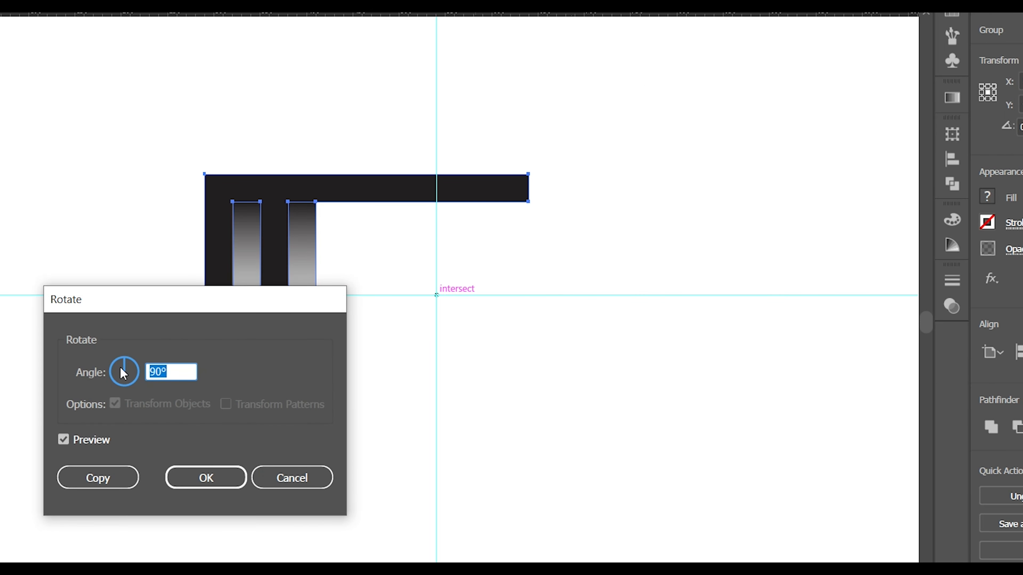
{"action": "left_click", "coordinate": [101, 477]}
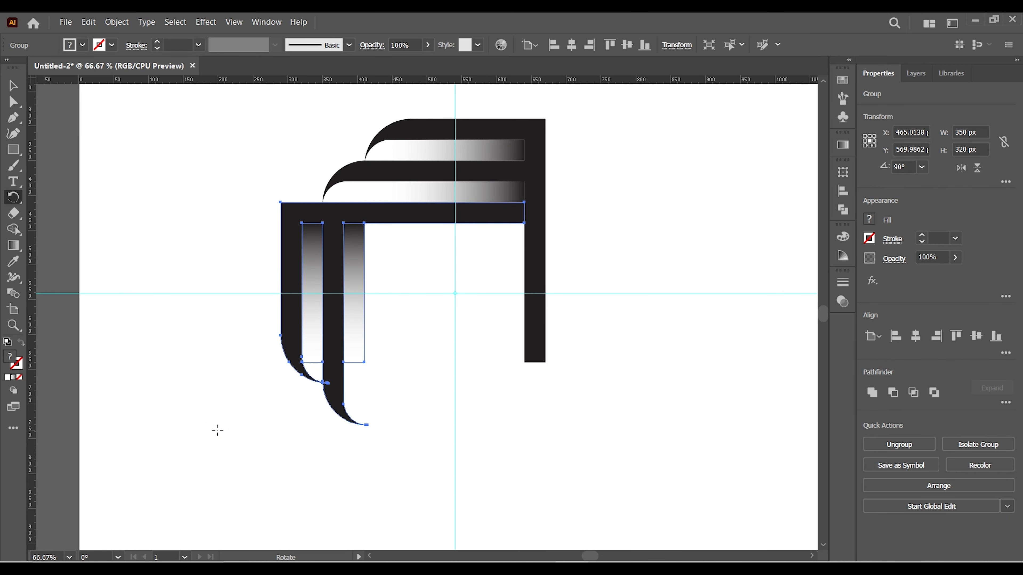
Repeat the rotated copy two more times to complete the four-part logo, and deselect it.
{"action": "key", "text": "ctrl+d"}
{"action": "key", "text": "ctrl+d"}
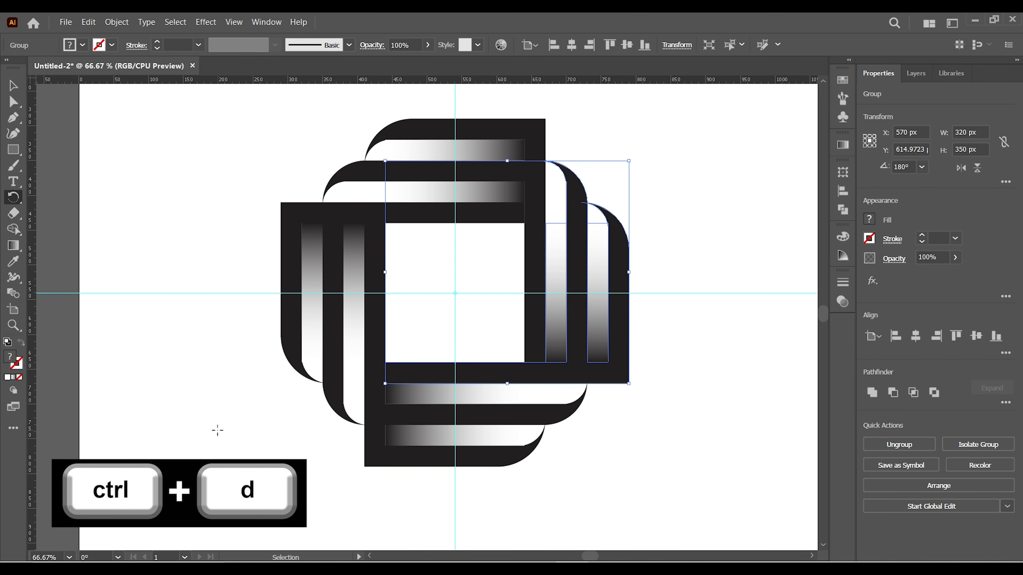
{"action": "left_click", "coordinate": [12, 83]}
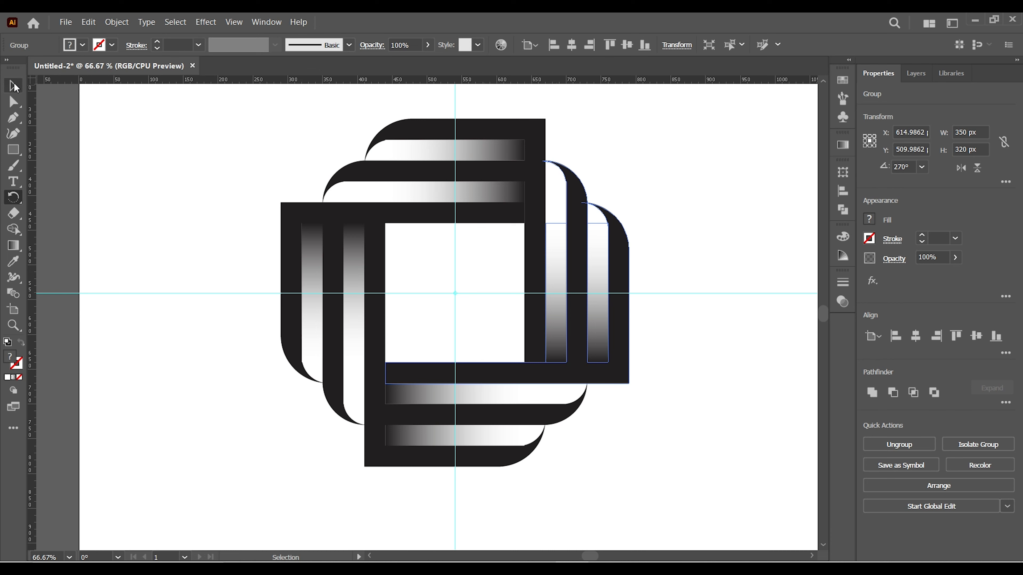
{"action": "left_click", "coordinate": [14, 84]}
{"action": "left_click", "coordinate": [181, 140]}
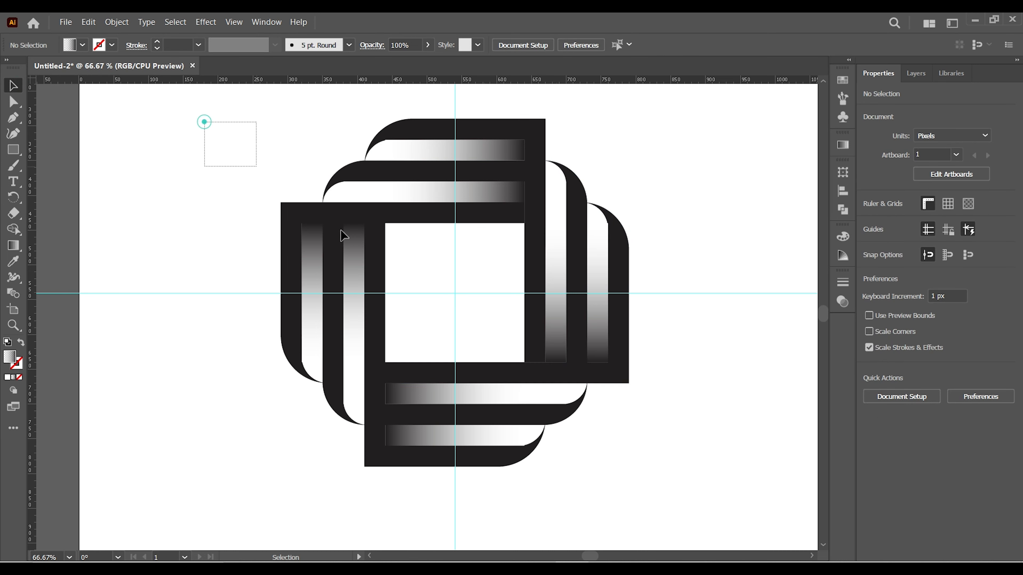
Select all four parts of the logo and group them into one object.
{"action": "left_click_drag", "start_coordinate": [340, 230], "coordinate": [664, 489]}
{"action": "right_click", "coordinate": [580, 276]}
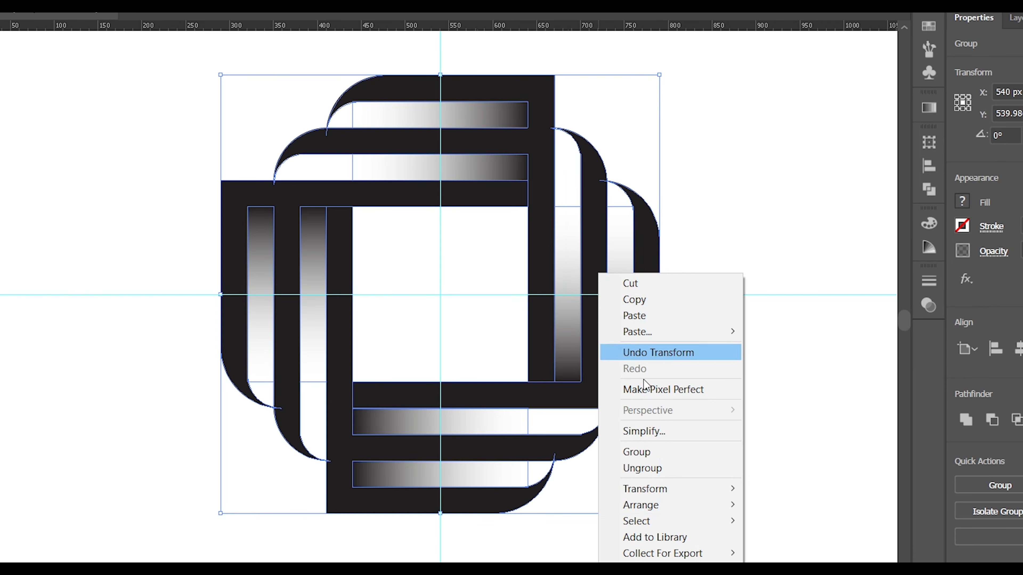
{"action": "left_click", "coordinate": [648, 448]}
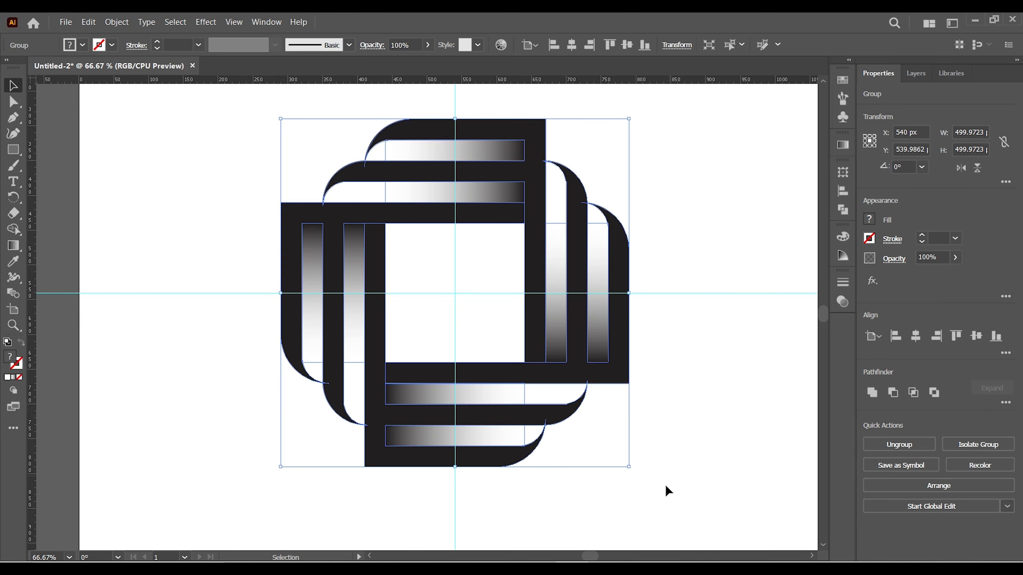
Rotate the grouped logo 45° so its inner square stands on a corner, and deselect it.
{"action": "key", "text": "ctrl+minus"}
{"action": "key", "text": "ctrl+minus"}
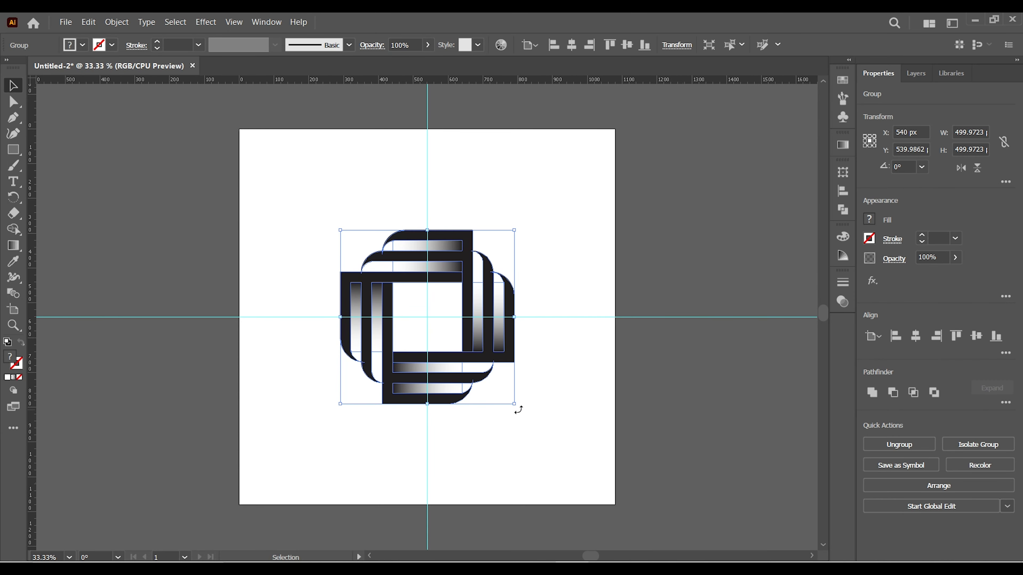
{"action": "left_click_drag", "start_coordinate": [557, 388], "coordinate": [576, 282]}
{"action": "left_click", "coordinate": [535, 429]}
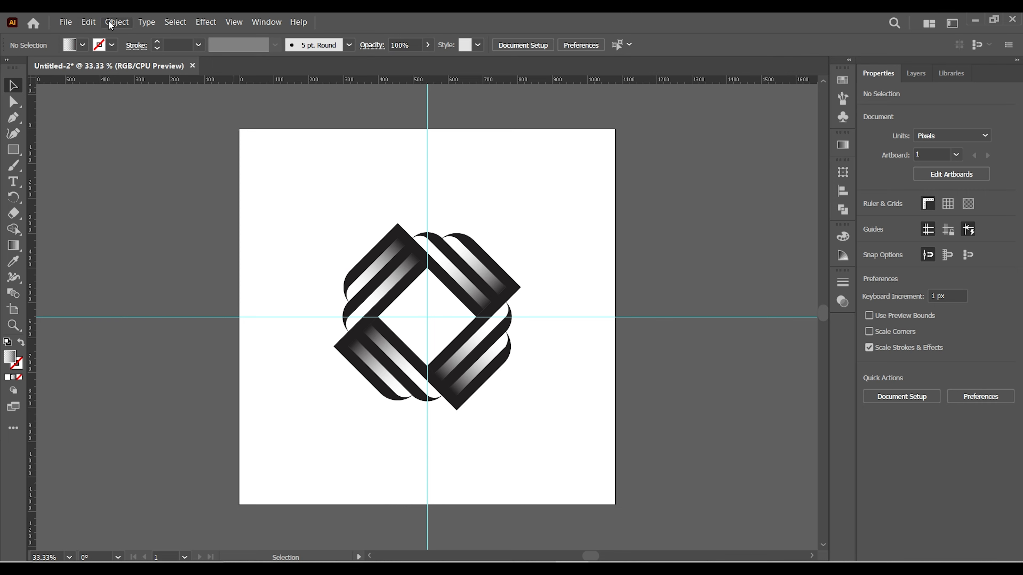
Unlock all locked objects and delete the vertical and horizontal guides crossing the logo's center.
{"action": "left_click", "coordinate": [116, 21]}
{"action": "left_click", "coordinate": [125, 129]}
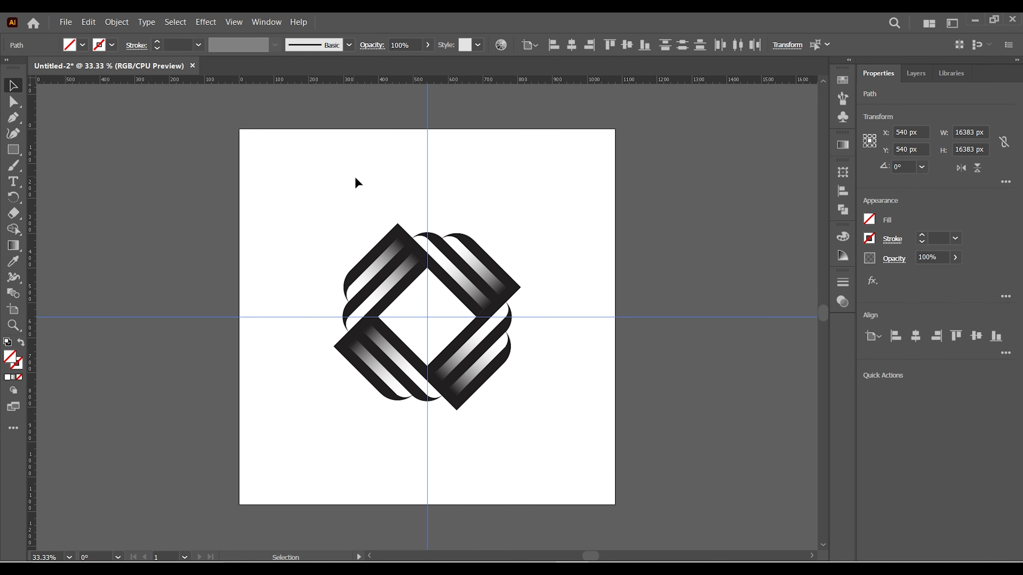
{"action": "left_click_drag", "start_coordinate": [415, 306], "coordinate": [446, 332]}
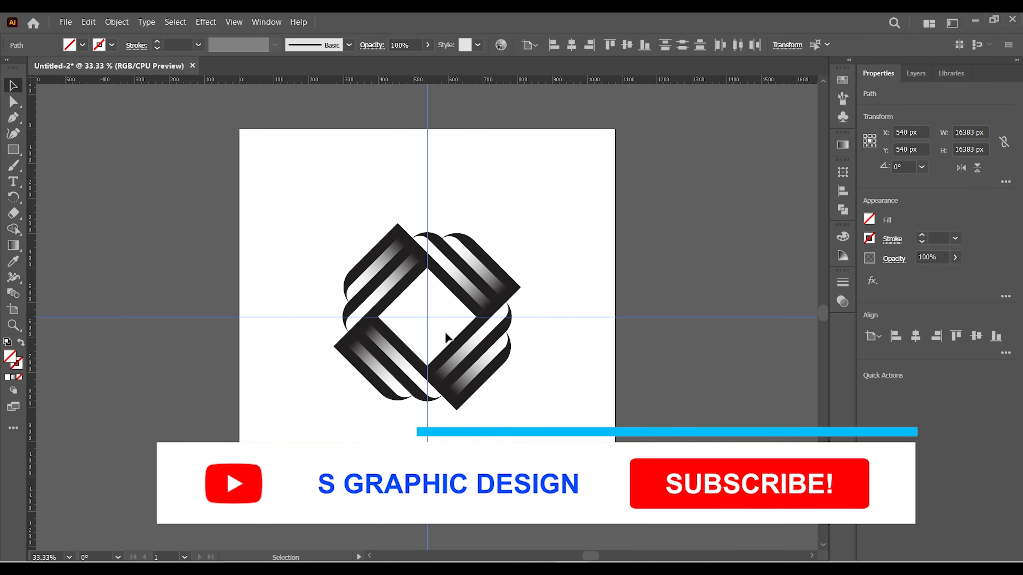
{"action": "key", "text": "Delete"}
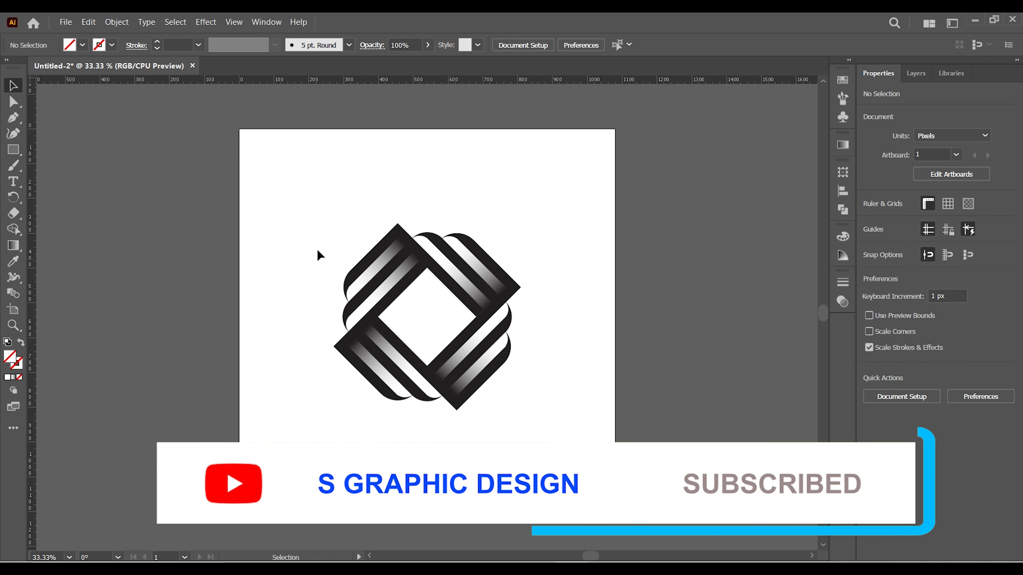
{"action": "left_click", "coordinate": [299, 225]}
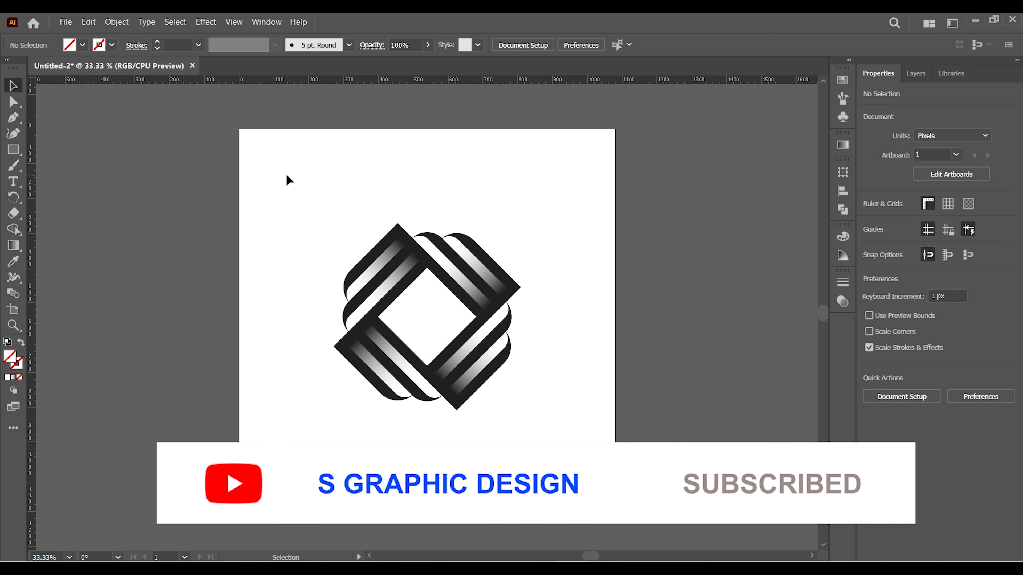
Examine the finished logo up close, centered in the view, and return to the Selection tool.
{"action": "key", "text": "z"}
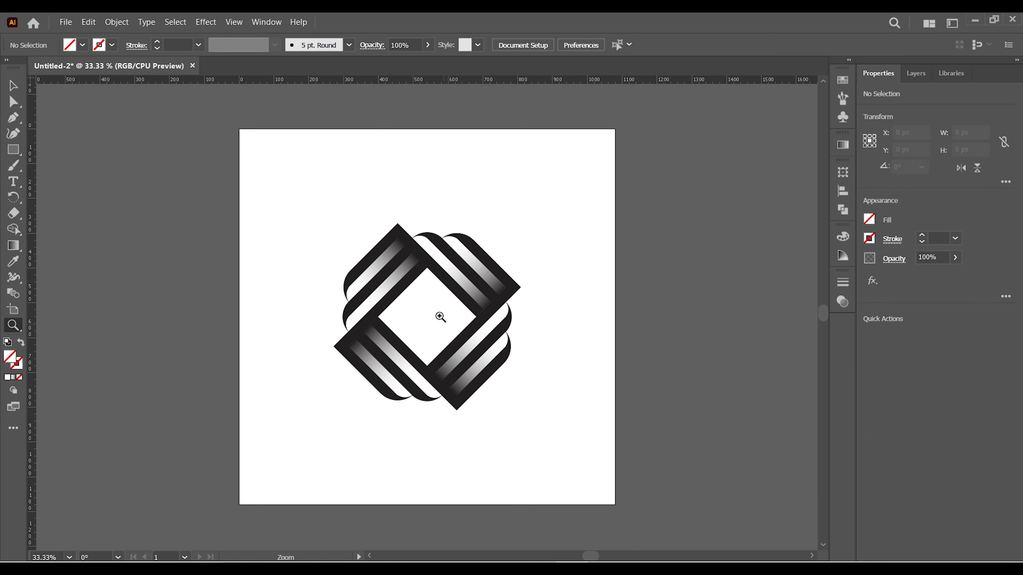
{"action": "left_click", "coordinate": [440, 317]}
{"action": "left_click", "coordinate": [372, 318]}
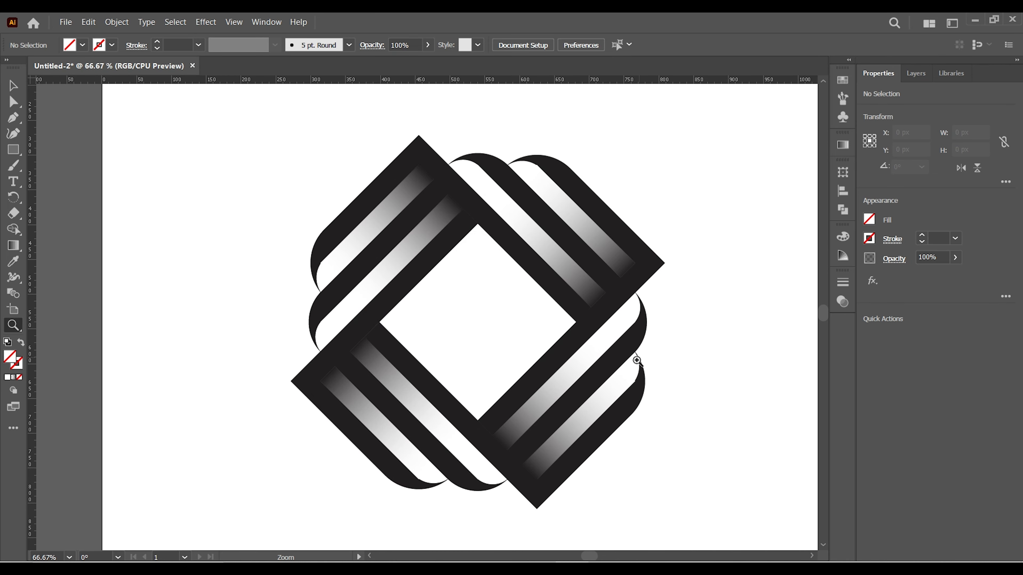
{"action": "key", "text": "space"}
{"action": "left_click_drag", "start_coordinate": [635, 361], "coordinate": [556, 405]}
{"action": "left_click", "coordinate": [16, 85]}
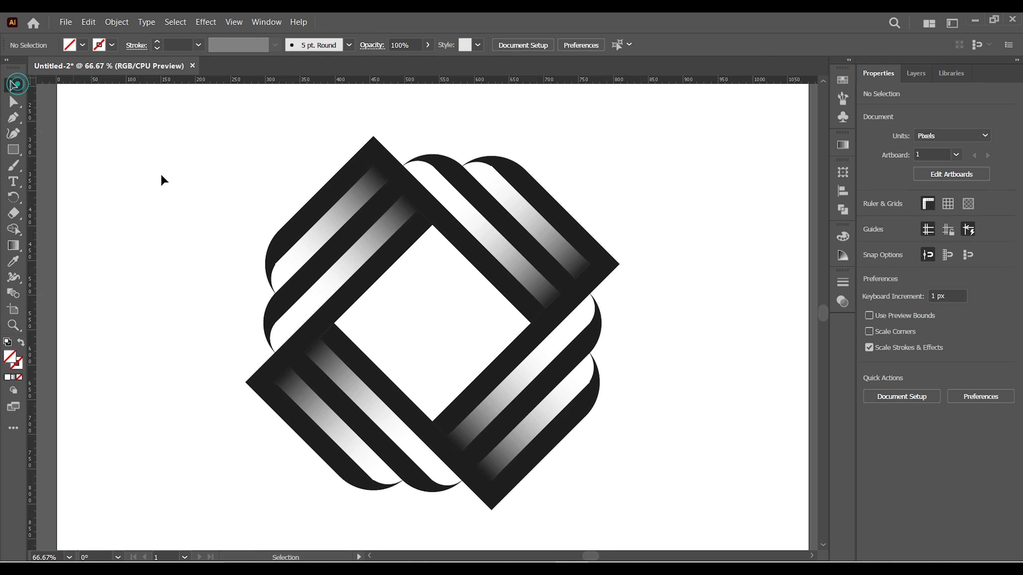